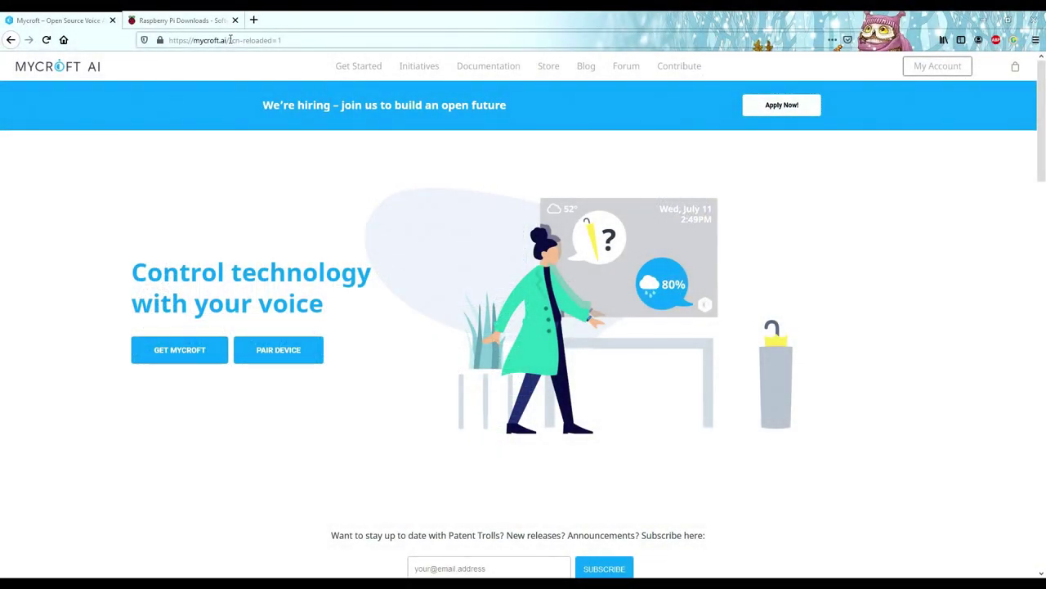
- Go to Mycroft's getting-started downloads and open the Picroft download page on GitHub
double_click(224, 40)
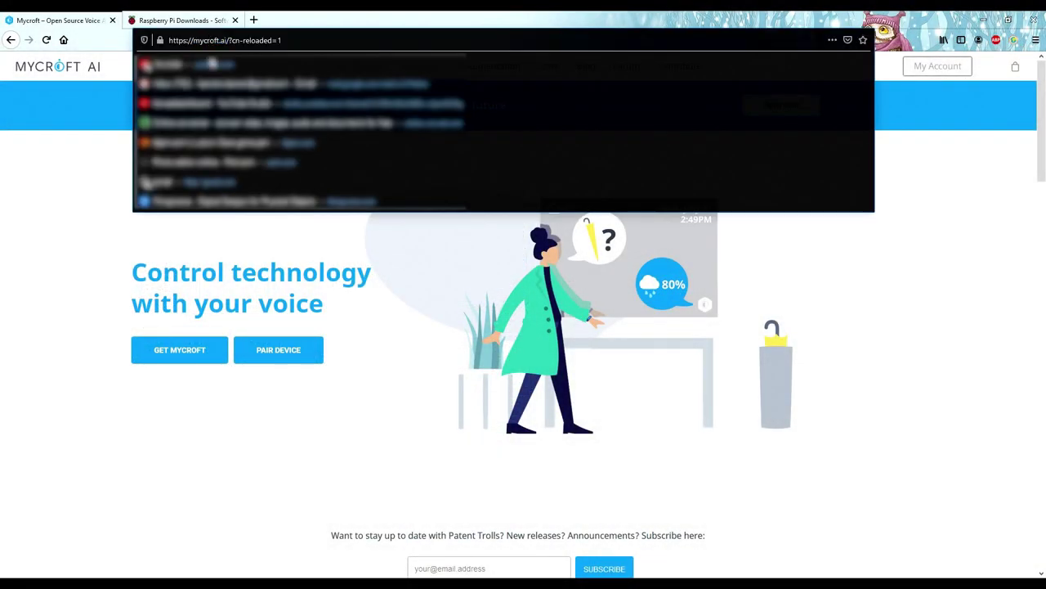
click(113, 190)
click(176, 362)
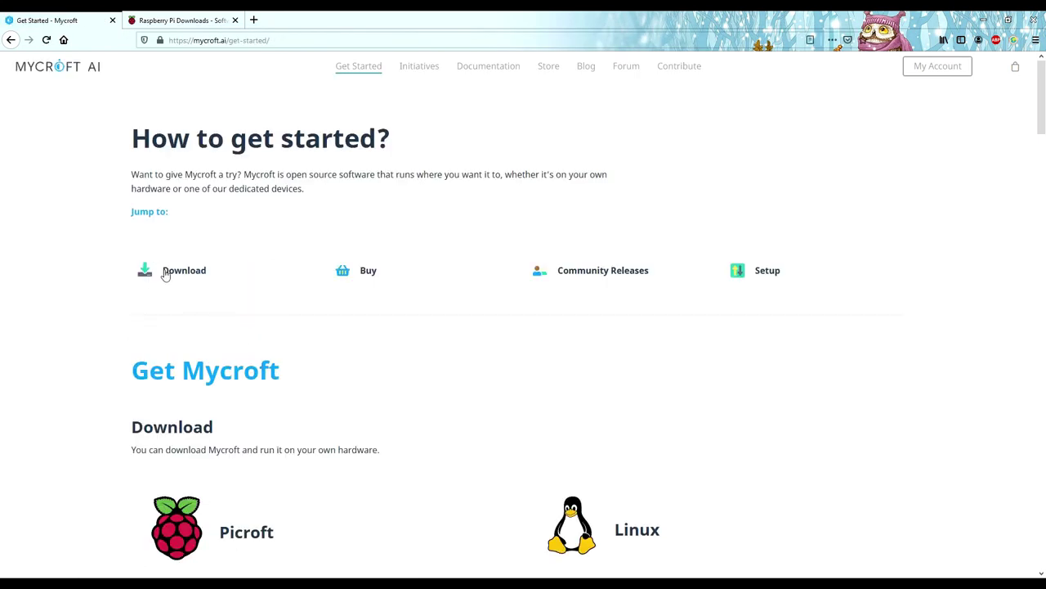
click(175, 281)
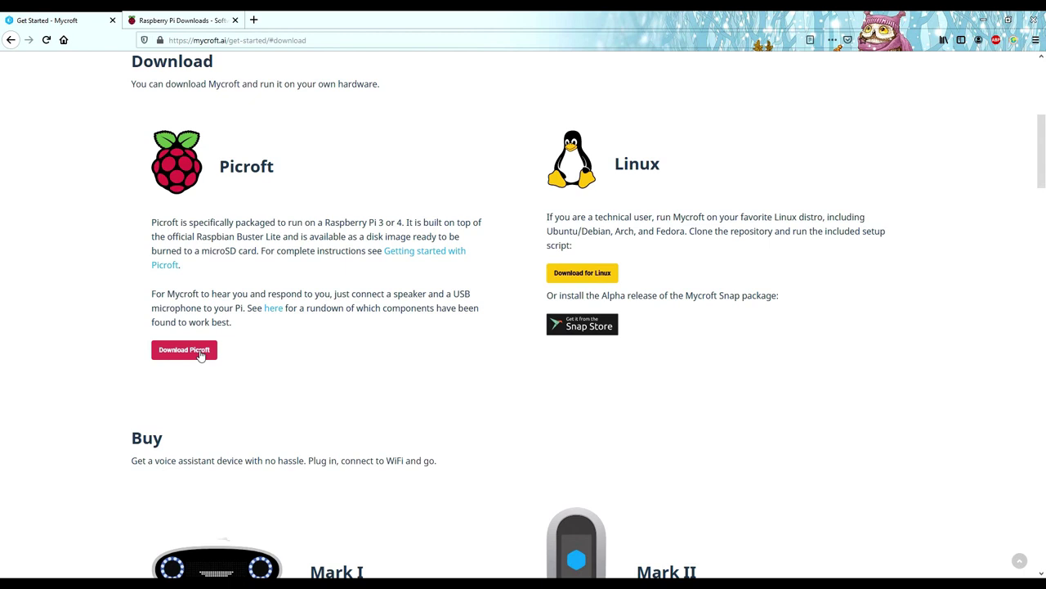
click(199, 353)
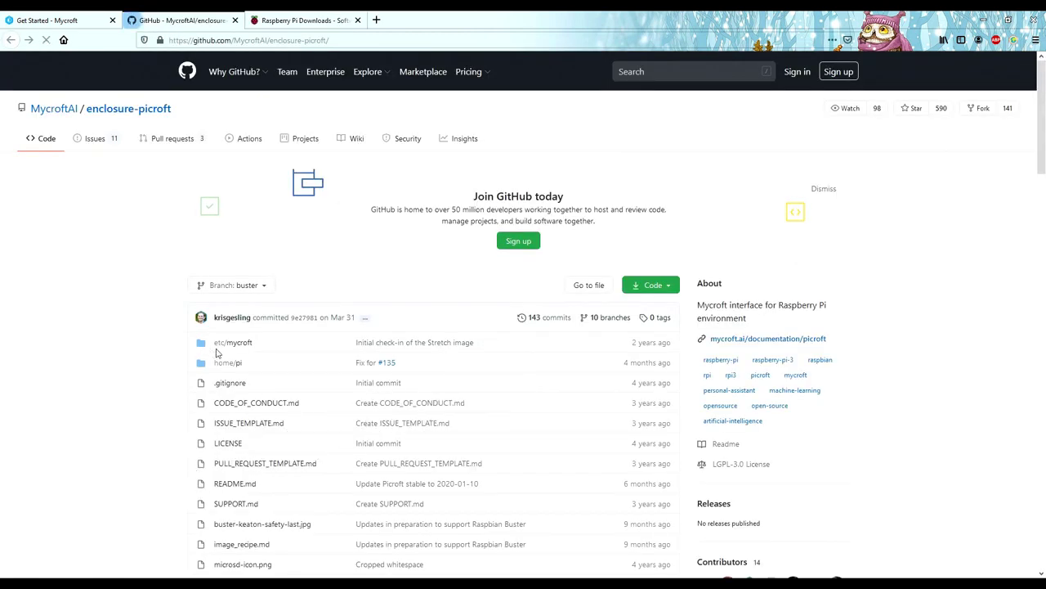
- Download the enclosure-picroft repository's buster branch as a ZIP file and check it among the browser's downloads
click(668, 287)
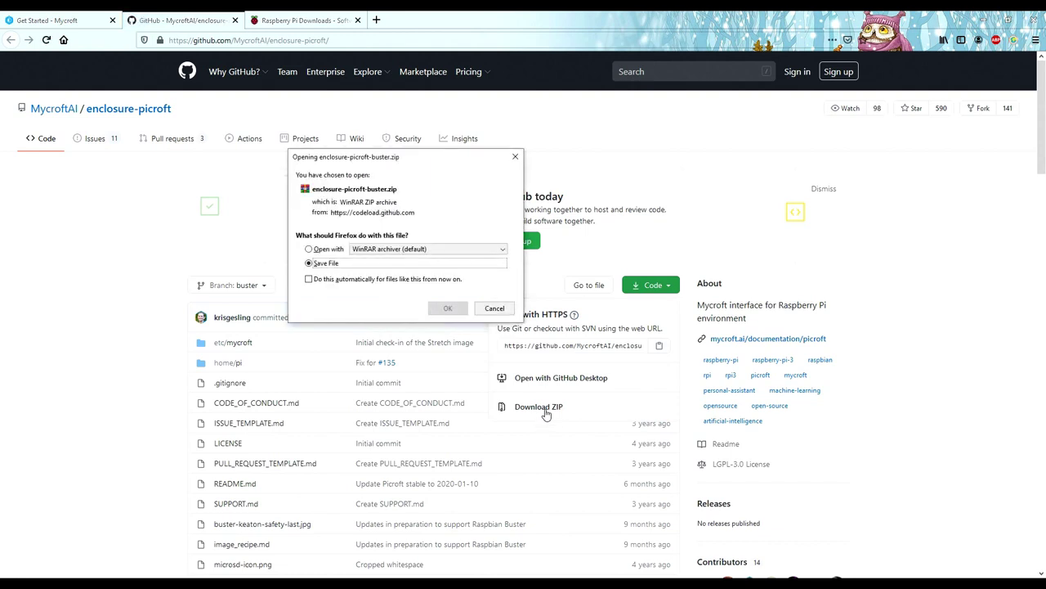
click(449, 309)
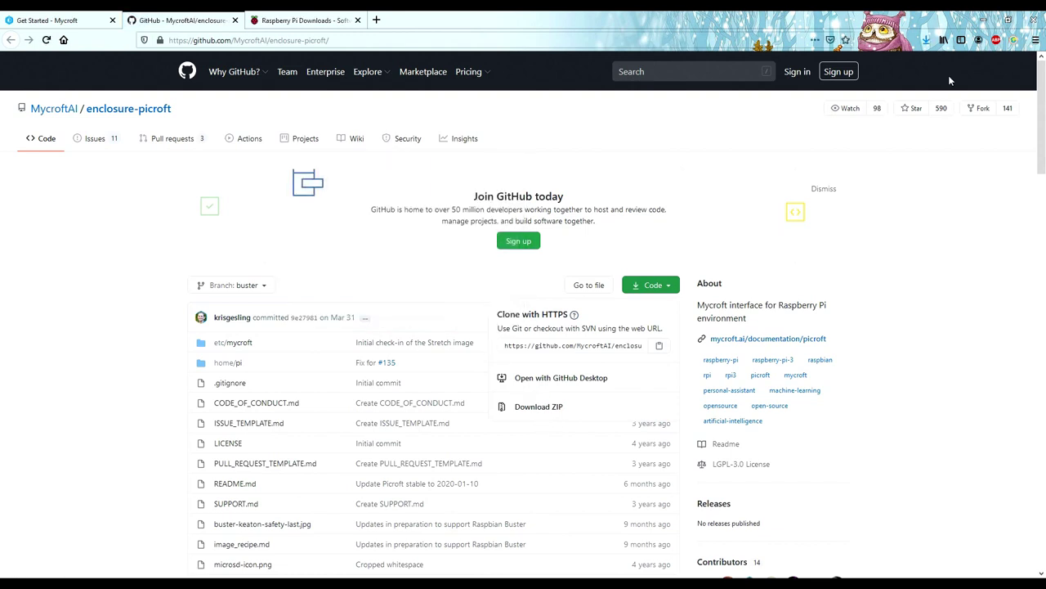
click(926, 40)
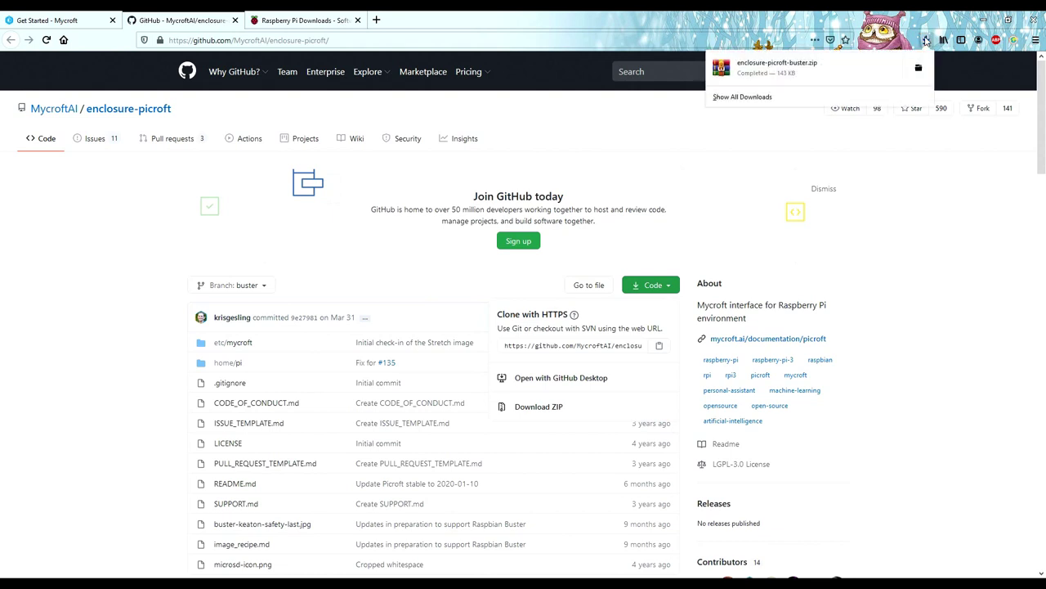
click(926, 40)
- Download Raspberry Pi Imager for Windows from the Raspberry Pi downloads page, saving imager_1.4.exe
click(295, 19)
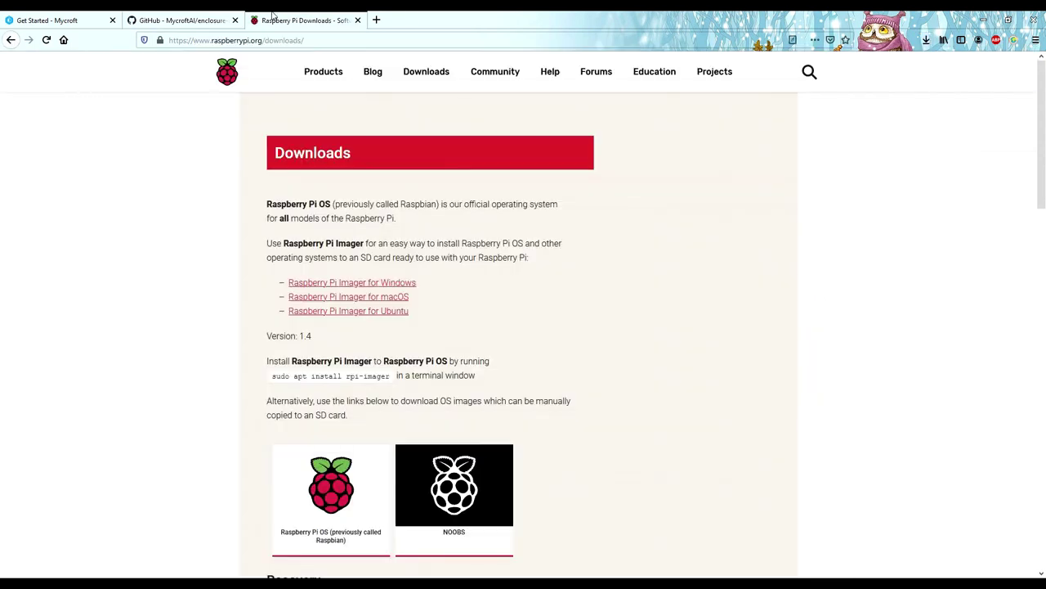
drag(209, 40, 307, 40)
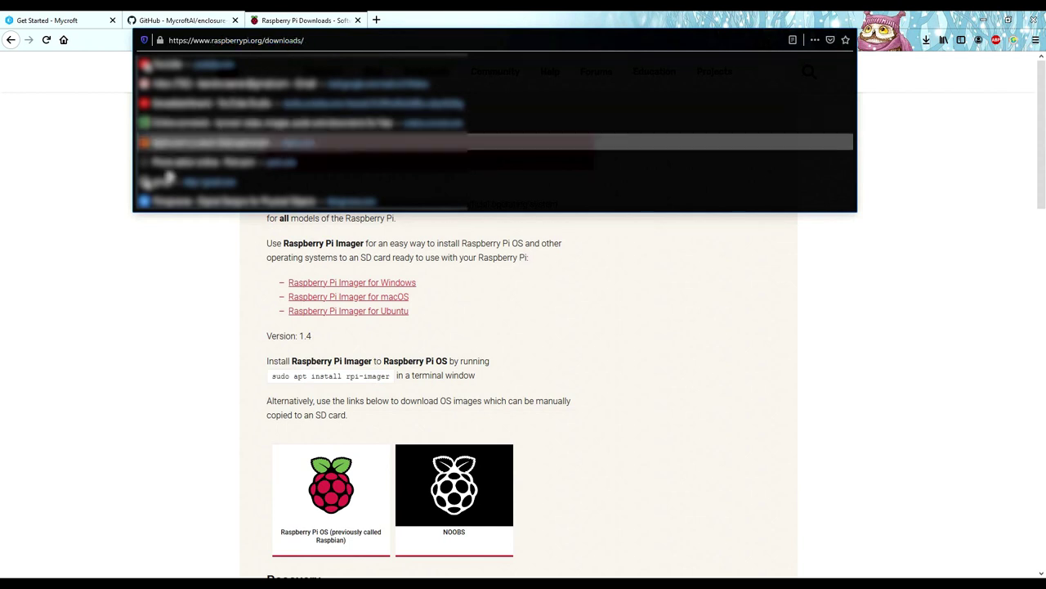
click(142, 257)
click(375, 285)
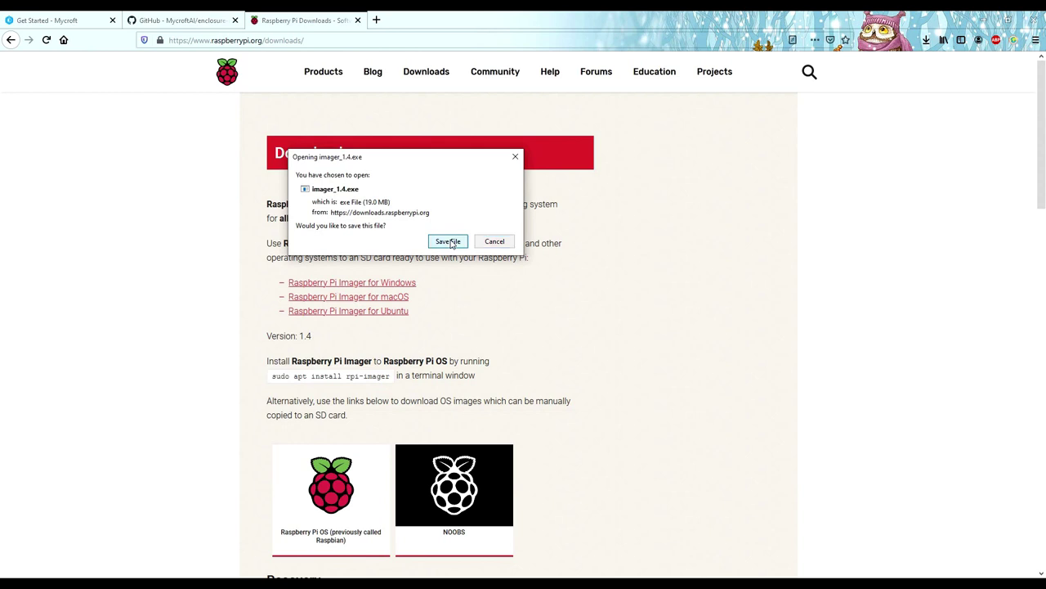
click(448, 242)
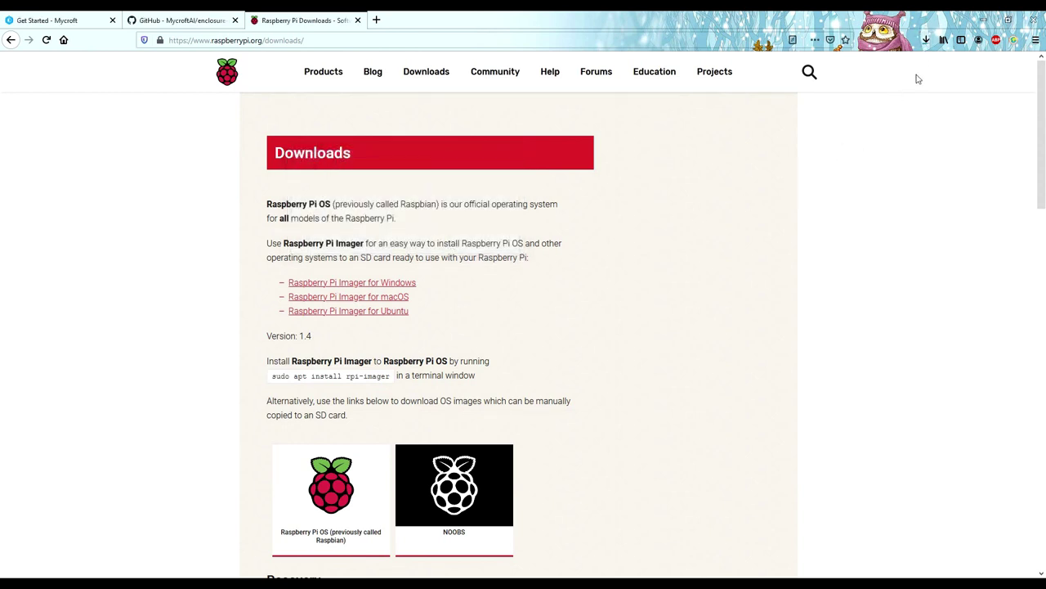
- Show the downloaded imager file in its folder and create a new folder there named "picroft os"
click(926, 40)
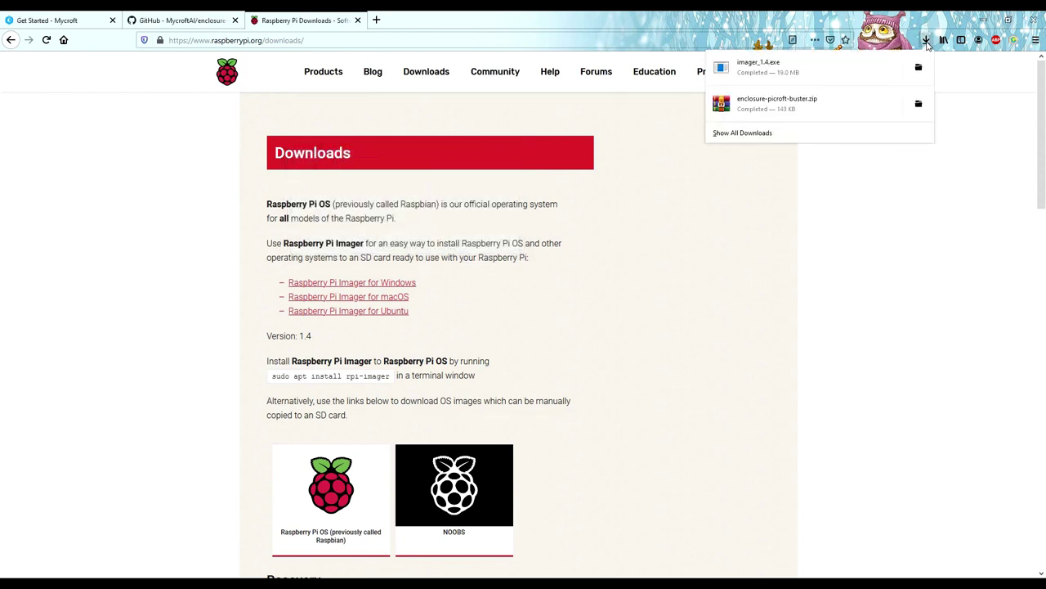
click(918, 67)
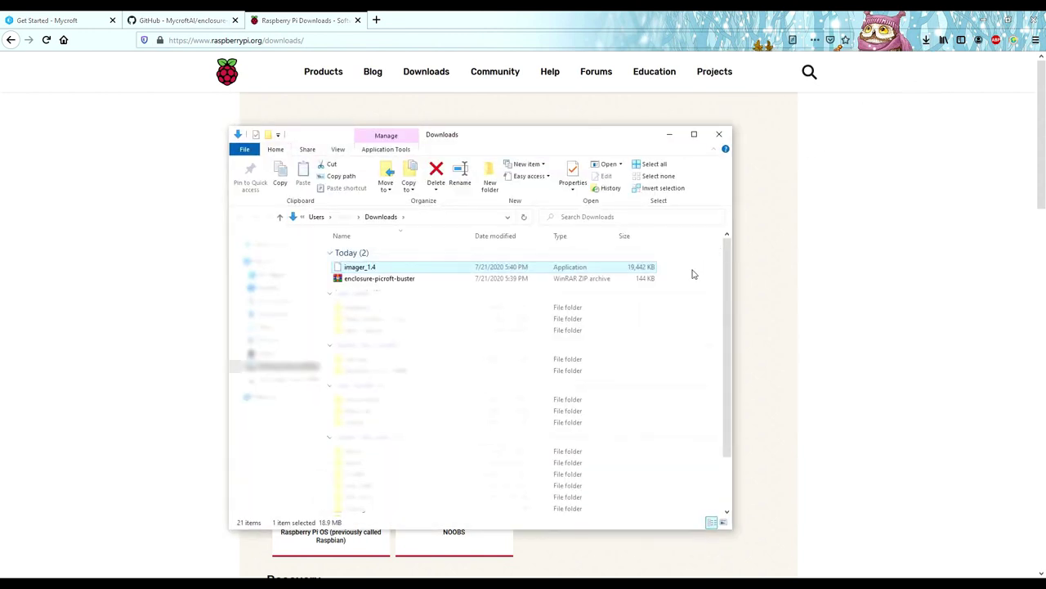
right_click(677, 281)
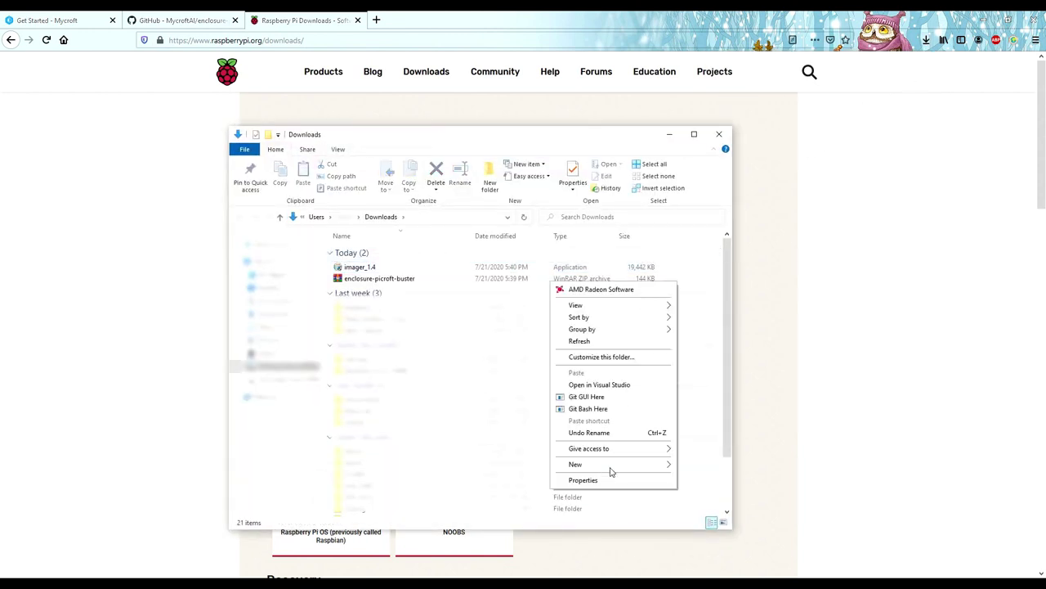
mouse_move(613, 464)
click(703, 463)
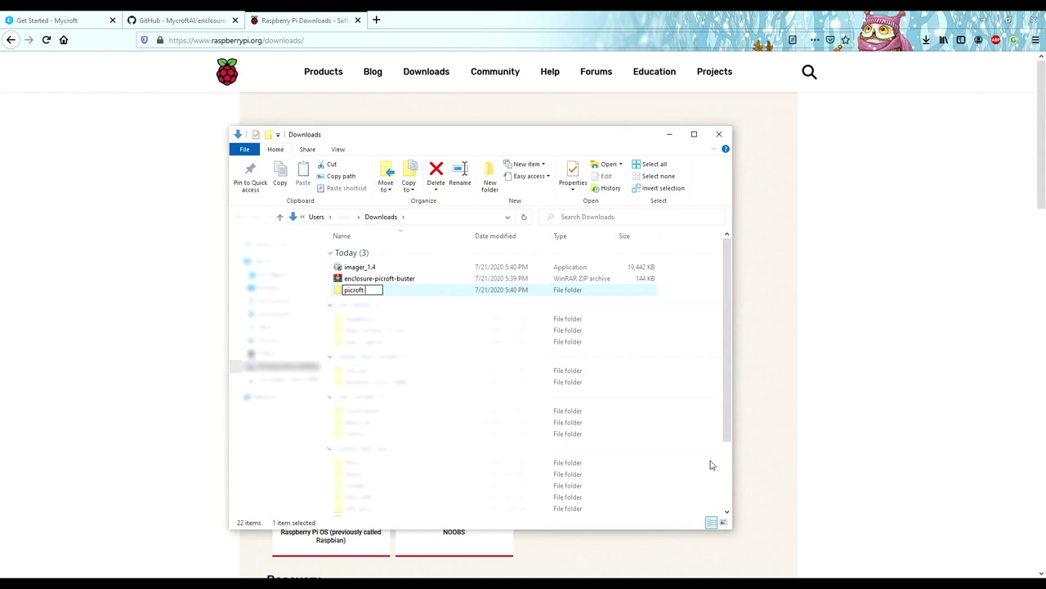
key(Return)
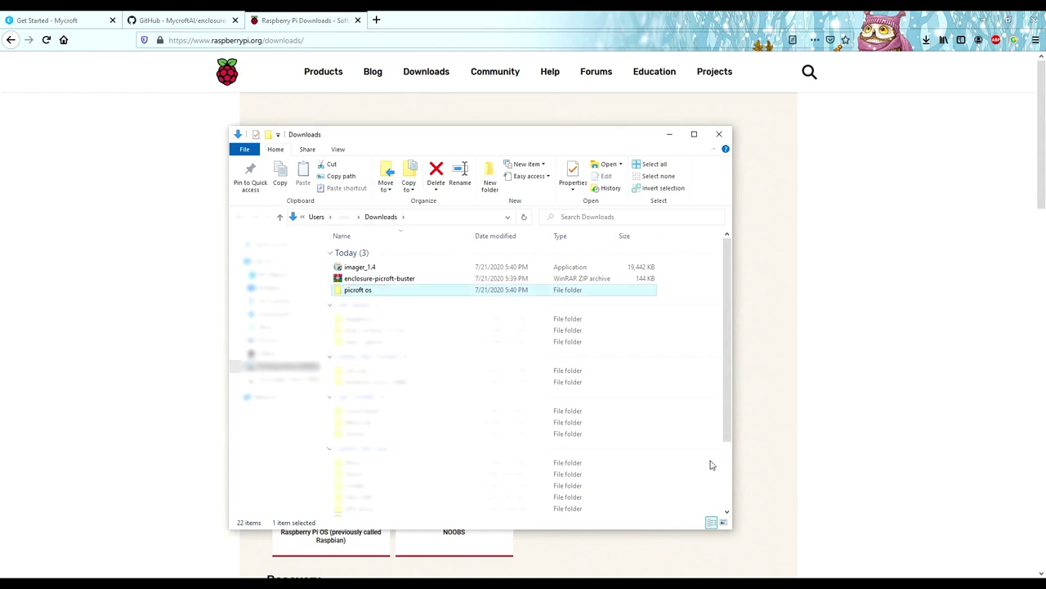
- Move imager_1.4 and enclosure-picroft-buster into the "picroft os" folder and open that folder
click(376, 278)
ctrl+click(388, 267)
drag(398, 267, 384, 290)
double_click(384, 268)
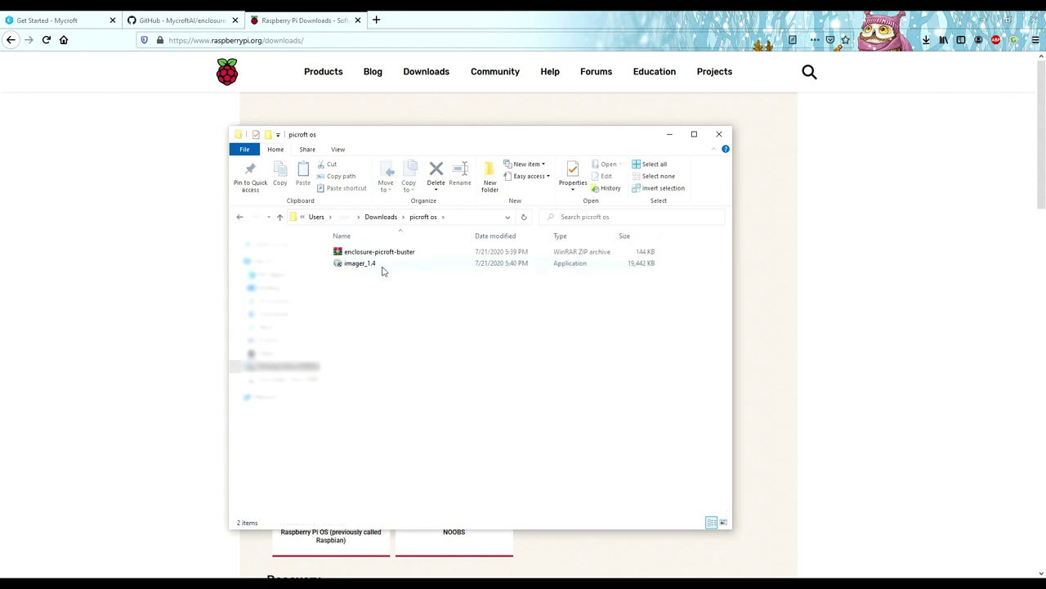
- Run imager_1.4, install Raspberry Pi Imager, and finish the setup with the option to launch it
double_click(382, 267)
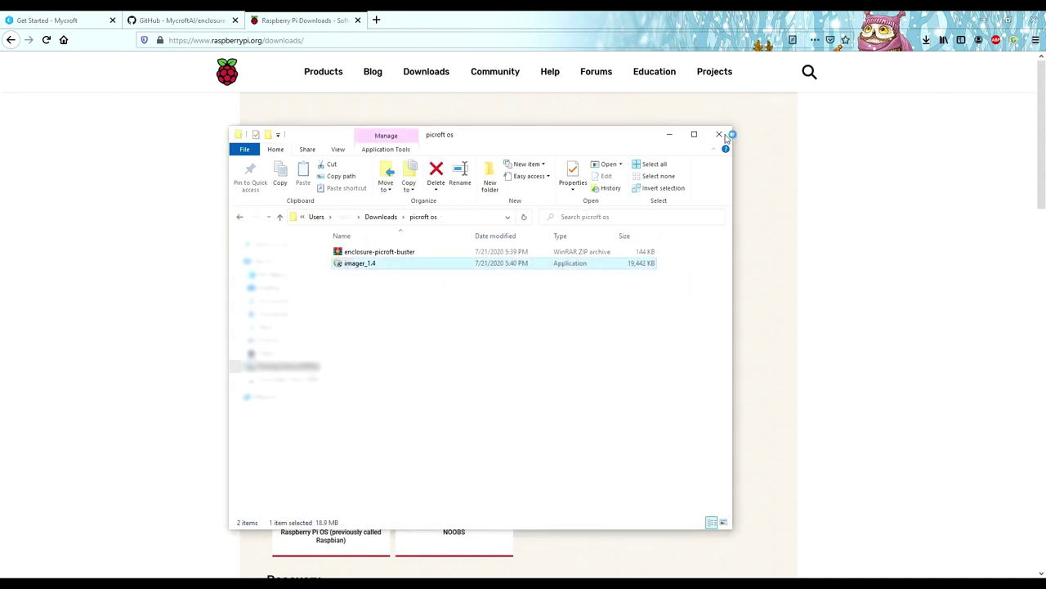
click(694, 134)
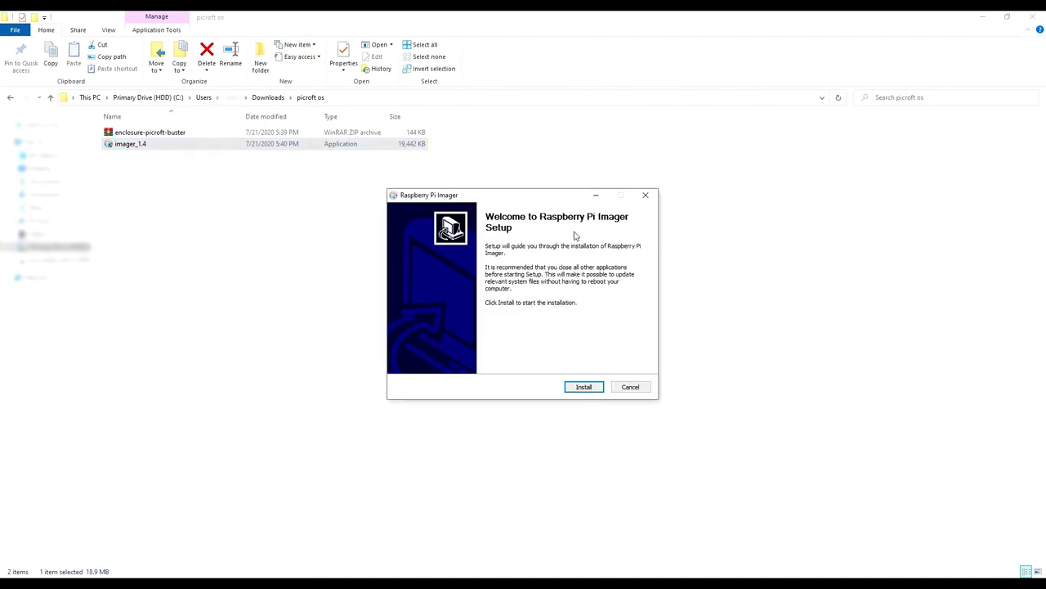
mouse_move(515, 196)
mouse_down()
mouse_move(493, 175)
mouse_move(517, 178)
mouse_up()
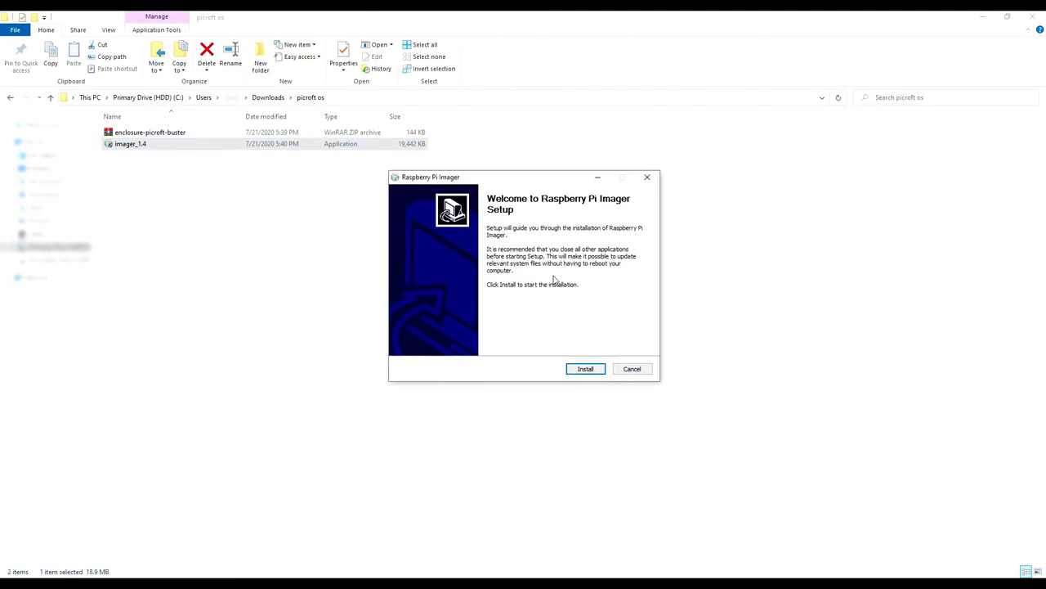
click(586, 369)
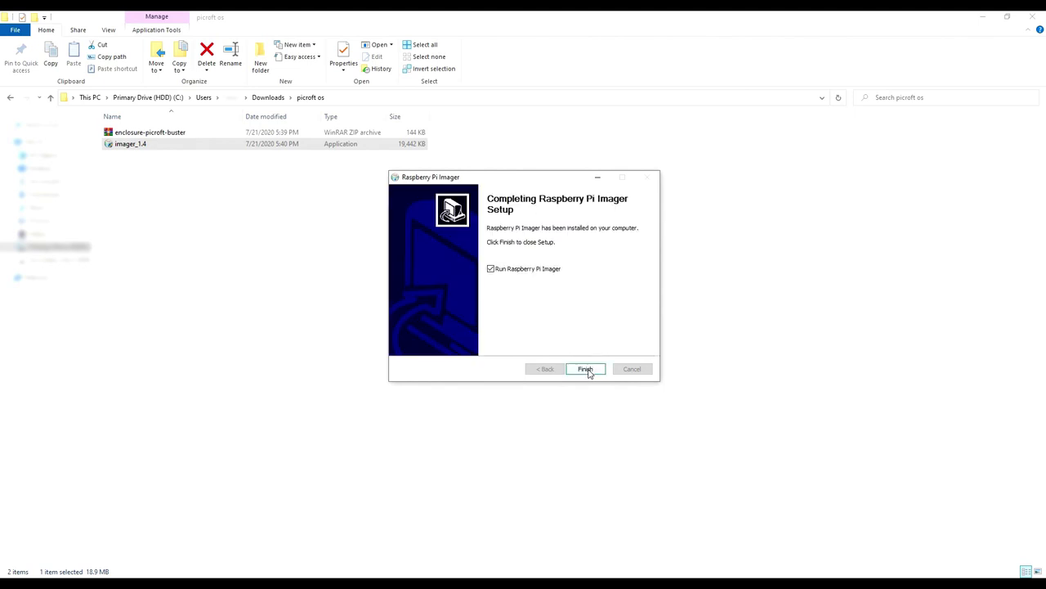
click(587, 370)
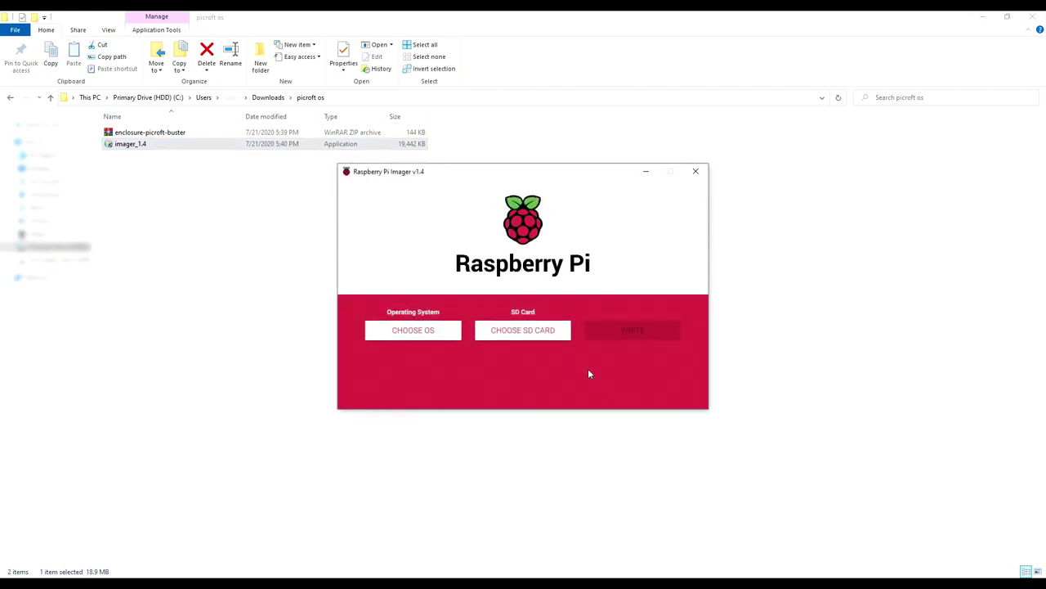
- Choose the custom image Picroft_Buster-Keaton_2020-01-10.zip from the Raspberry os folder in Downloads as the operating system
click(417, 330)
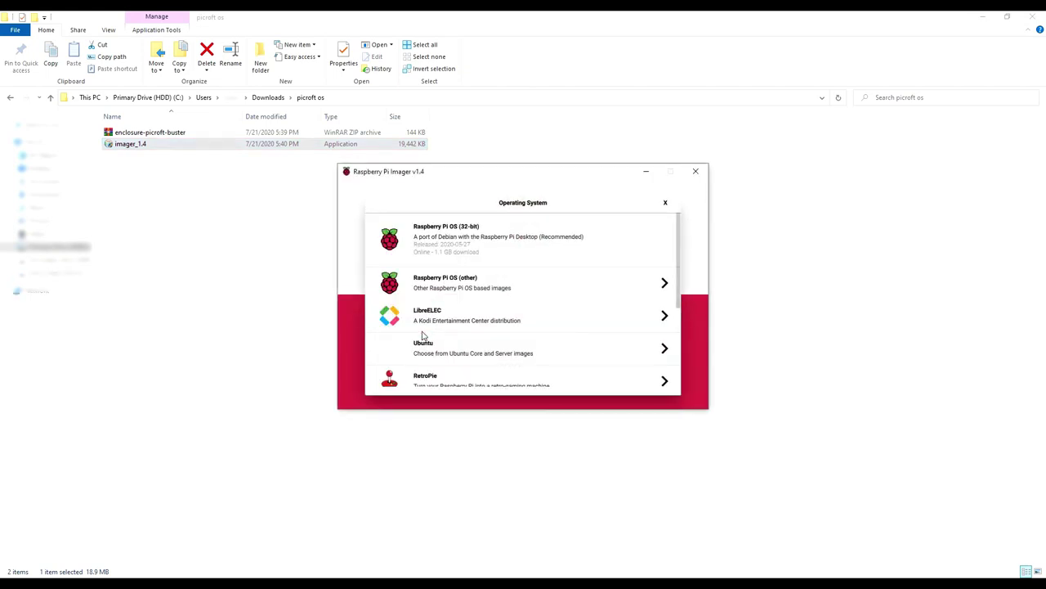
scroll(458, 343, down, 3)
scroll(477, 344, down, 1)
click(442, 368)
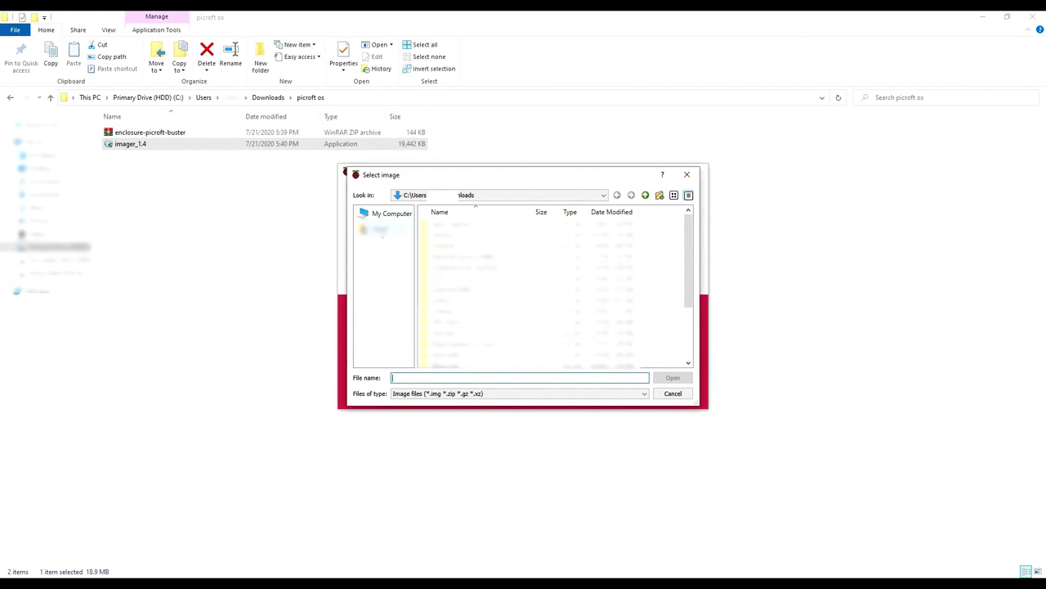
click(378, 229)
scroll(551, 286, down, 3)
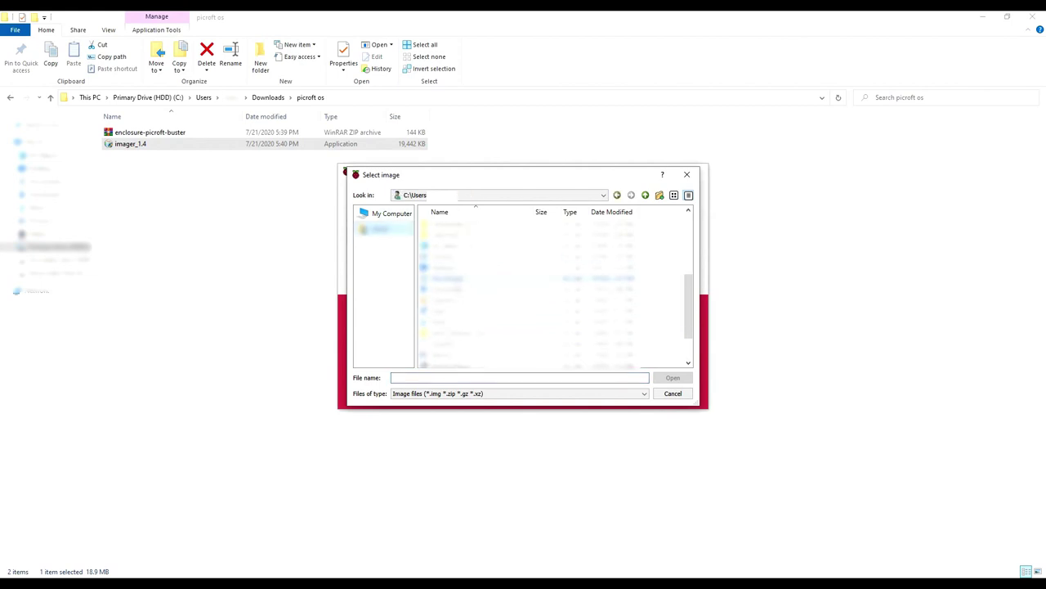
double_click(449, 290)
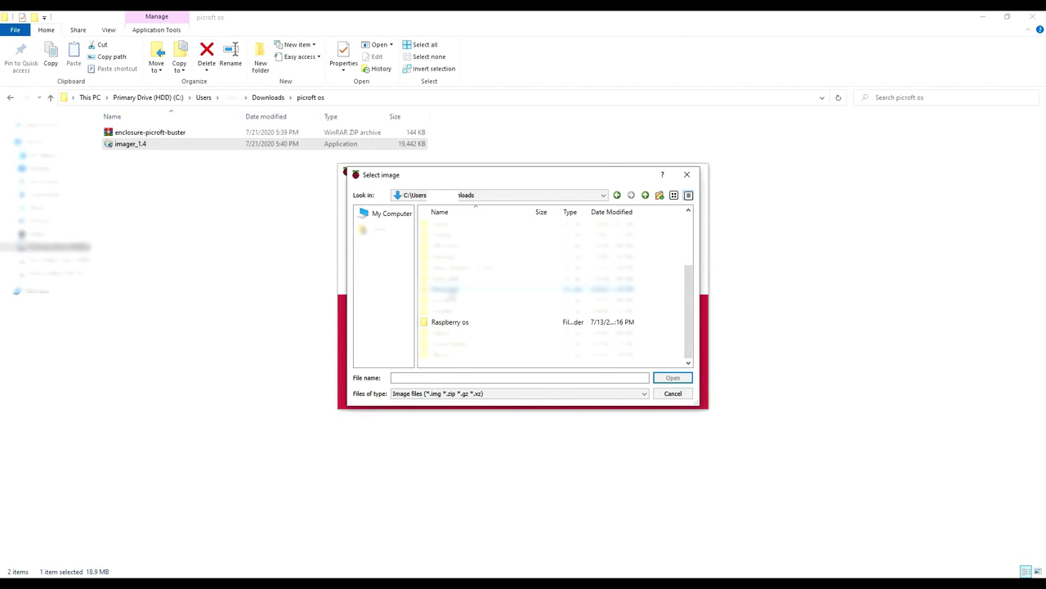
double_click(450, 322)
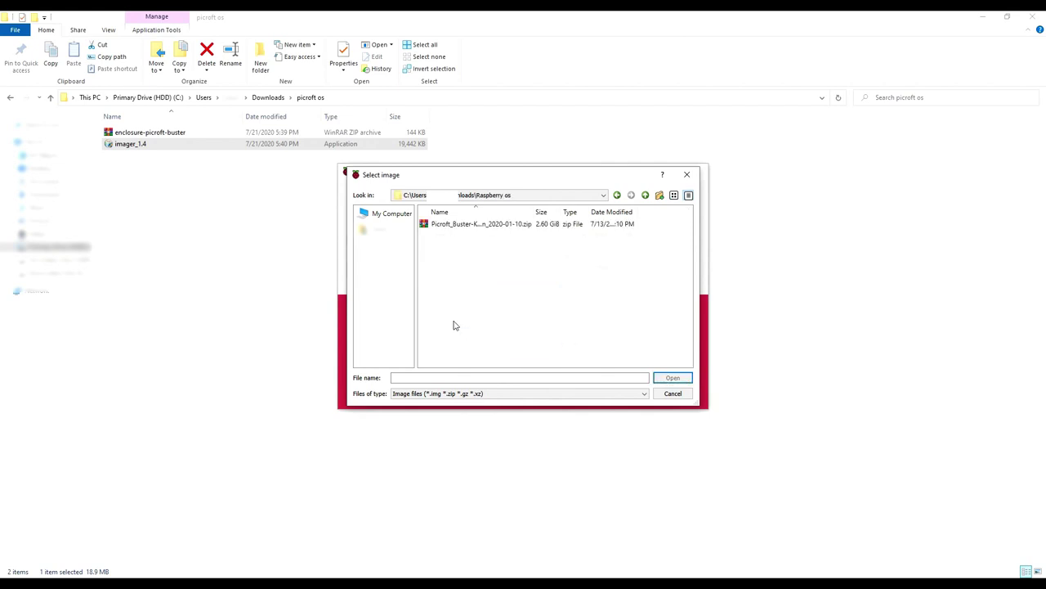
click(458, 225)
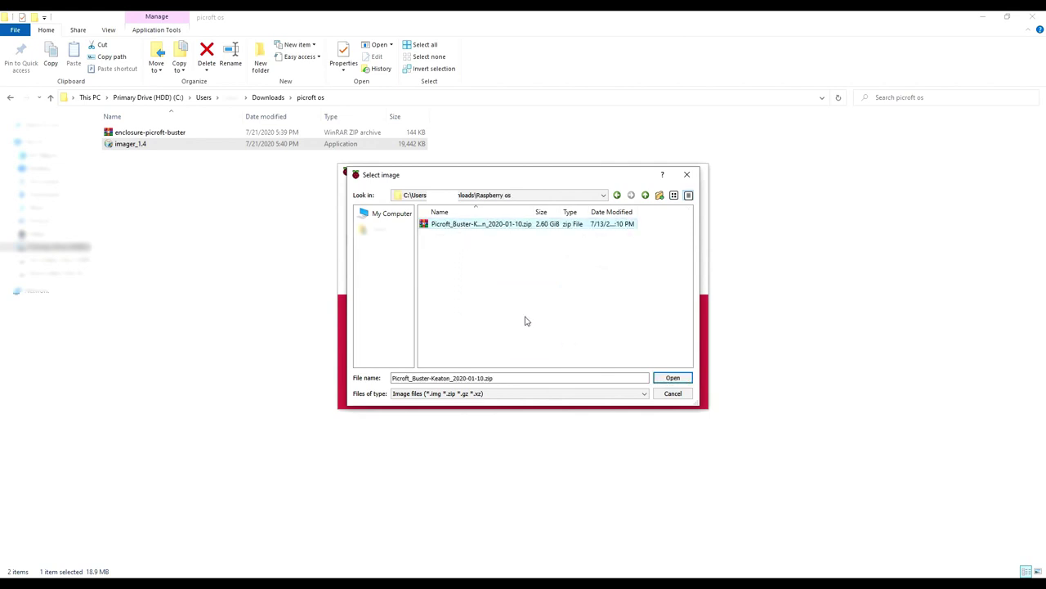
click(672, 378)
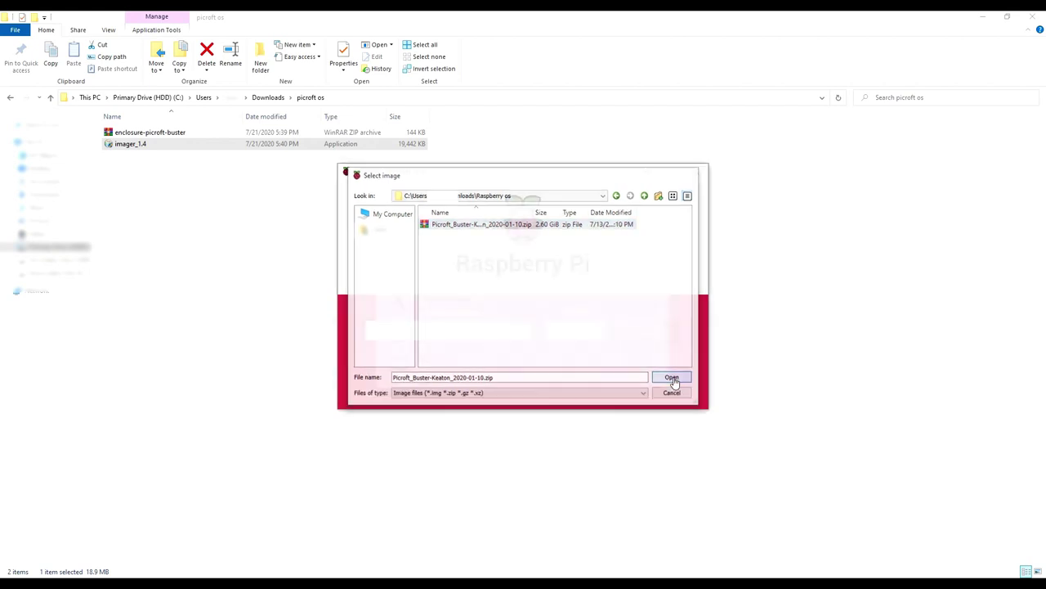
- Select the 32.2 GB USB 2.0 SD MMC Reader as the target card and write the image, accepting the erasure of its data
click(579, 334)
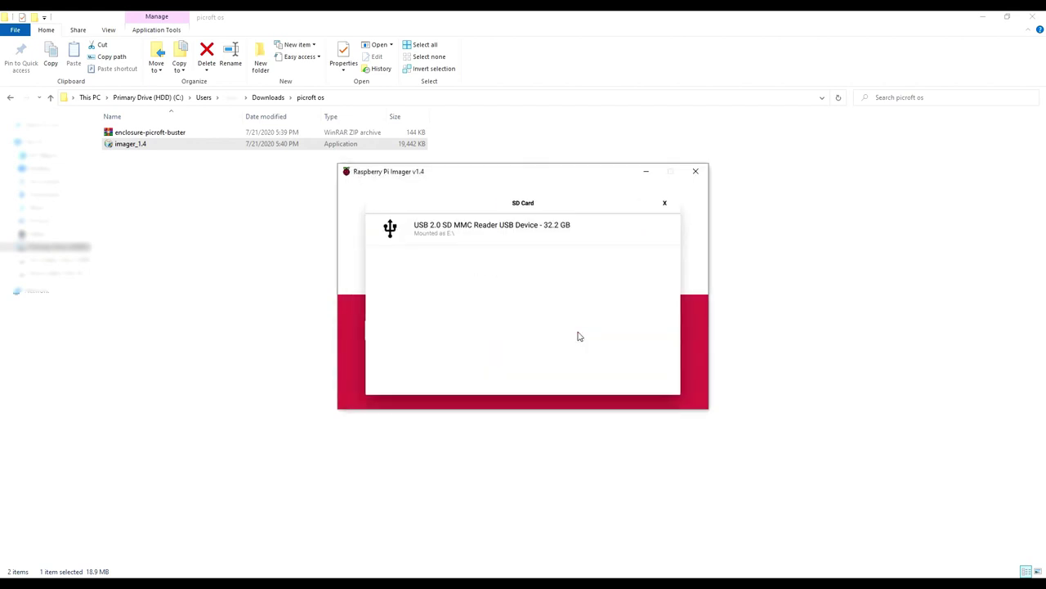
click(492, 229)
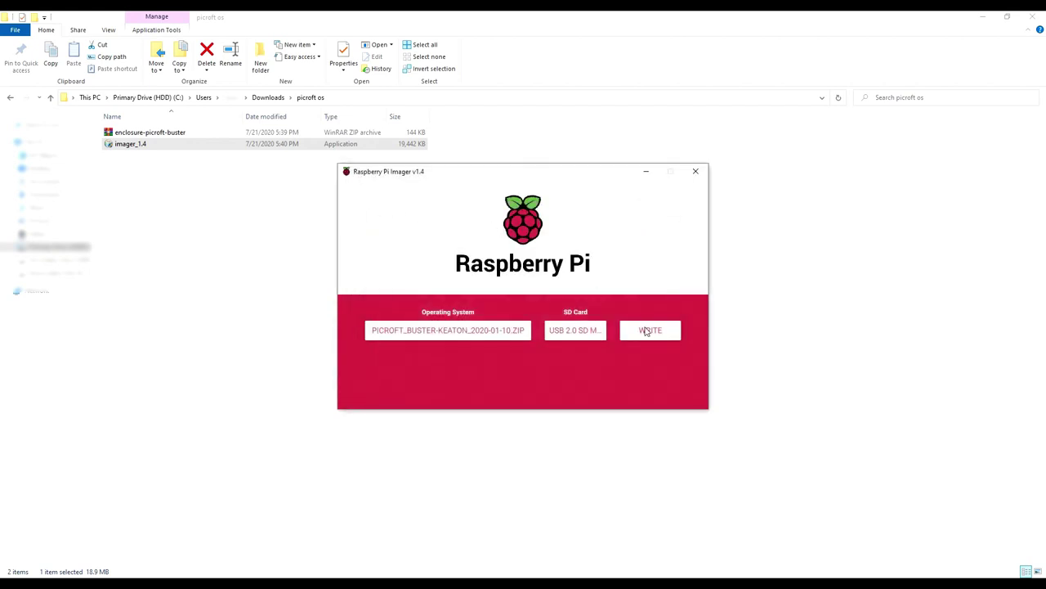
click(652, 331)
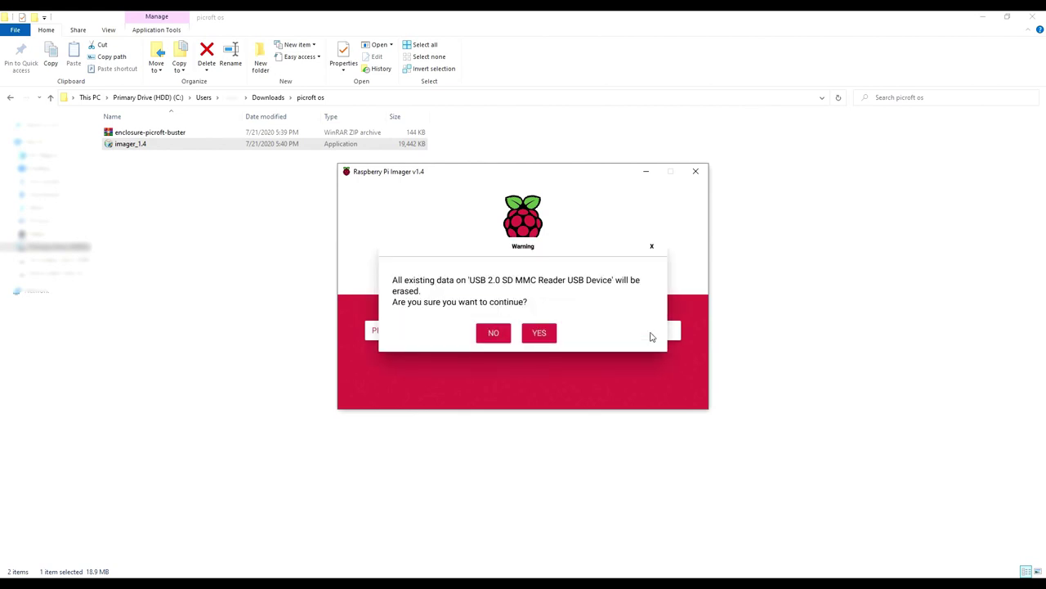
click(539, 336)
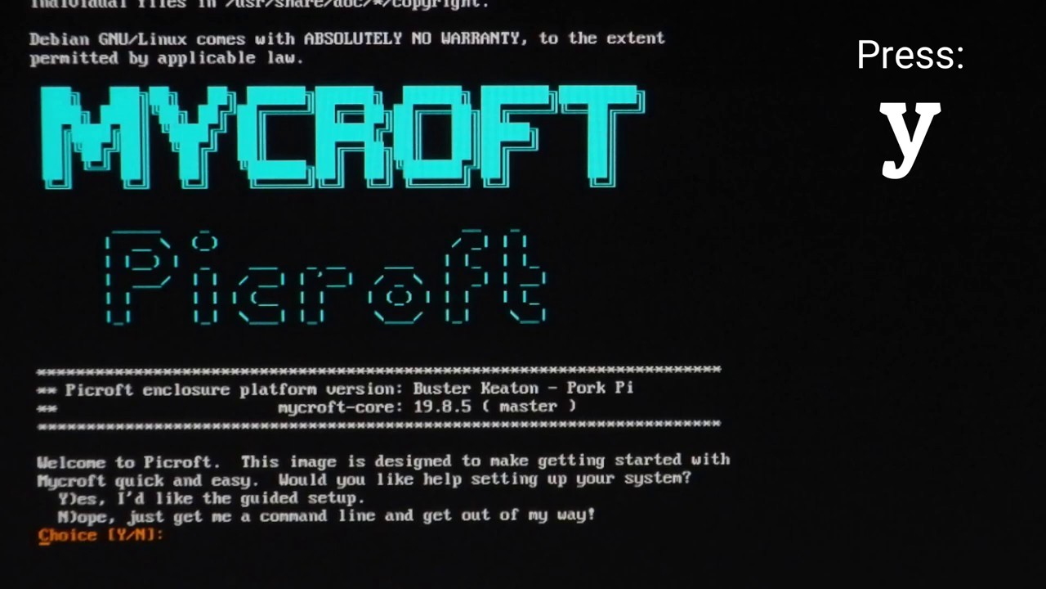
- Start the guided setup and connect through basic wifi, entering the network SSID and the wifi password twice
text(y)
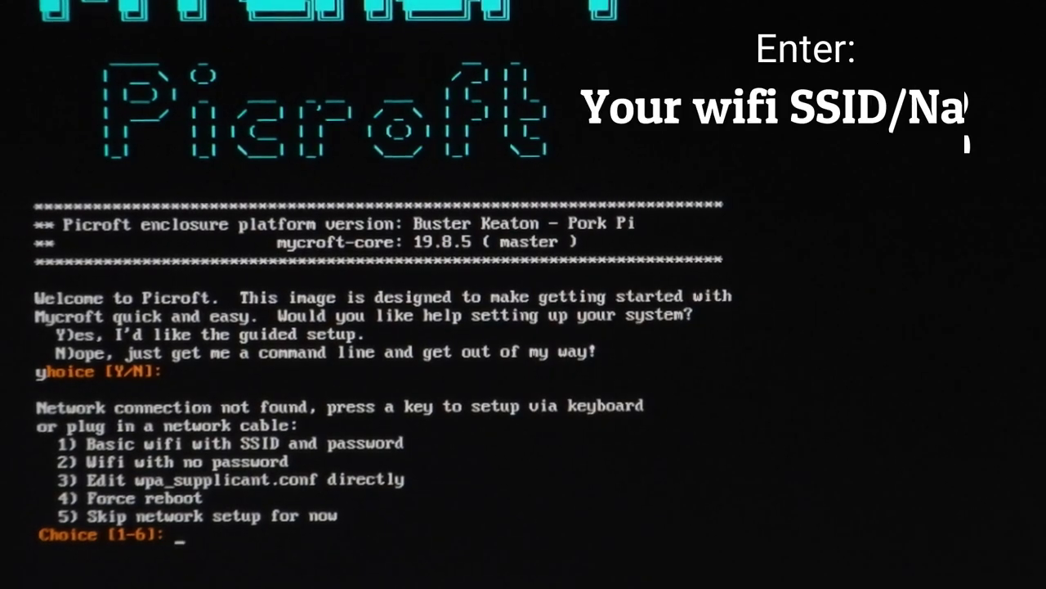
text(1)
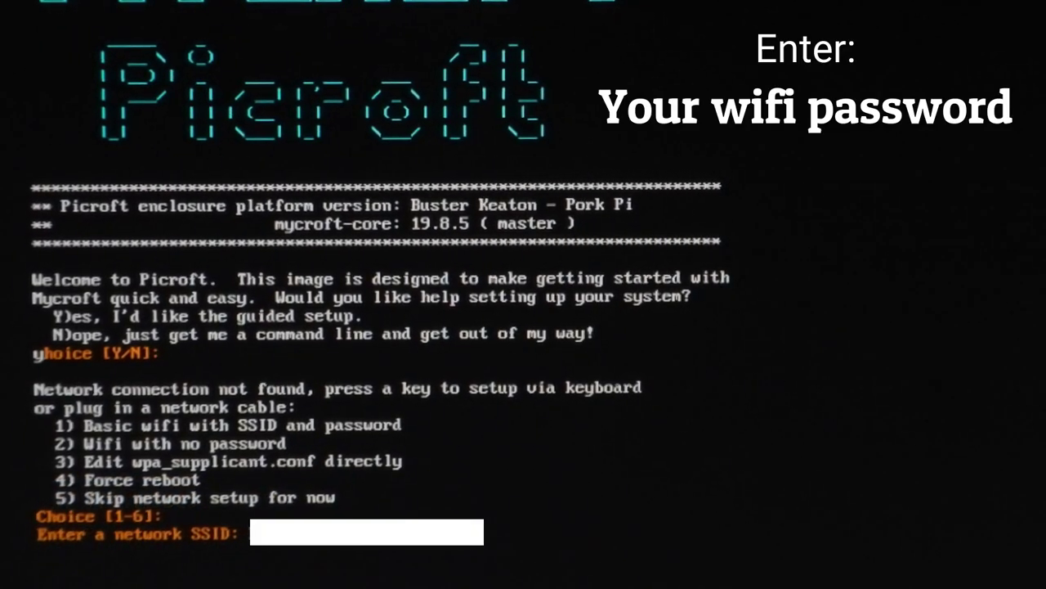
key(Return)
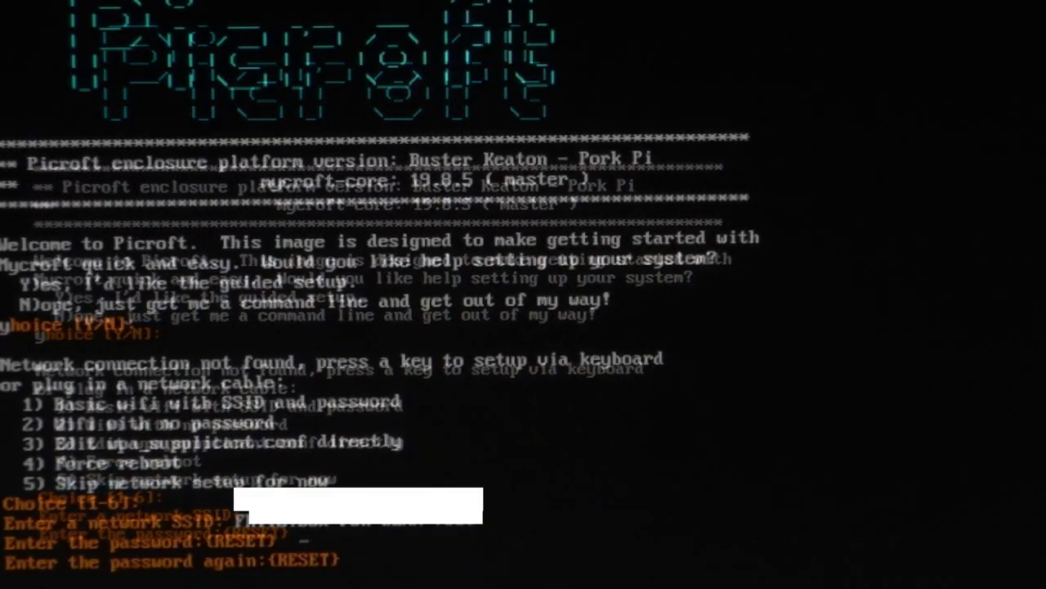
key(Return)
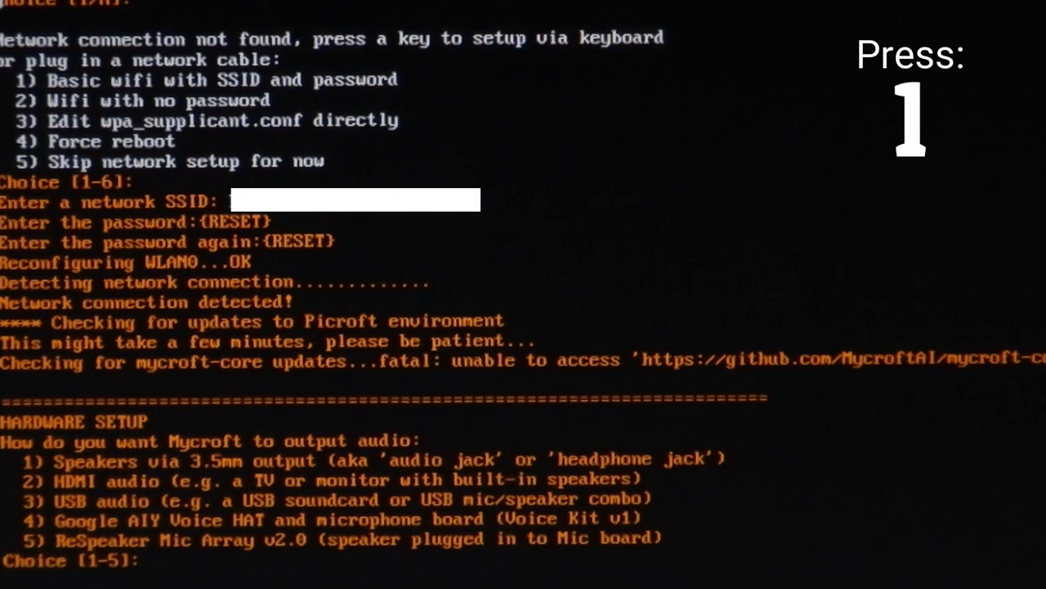
- Configure the hardware with 3.5mm speaker output at volume level 7 and Other USB microphone, answering Yes to the recording playback test
key(1)
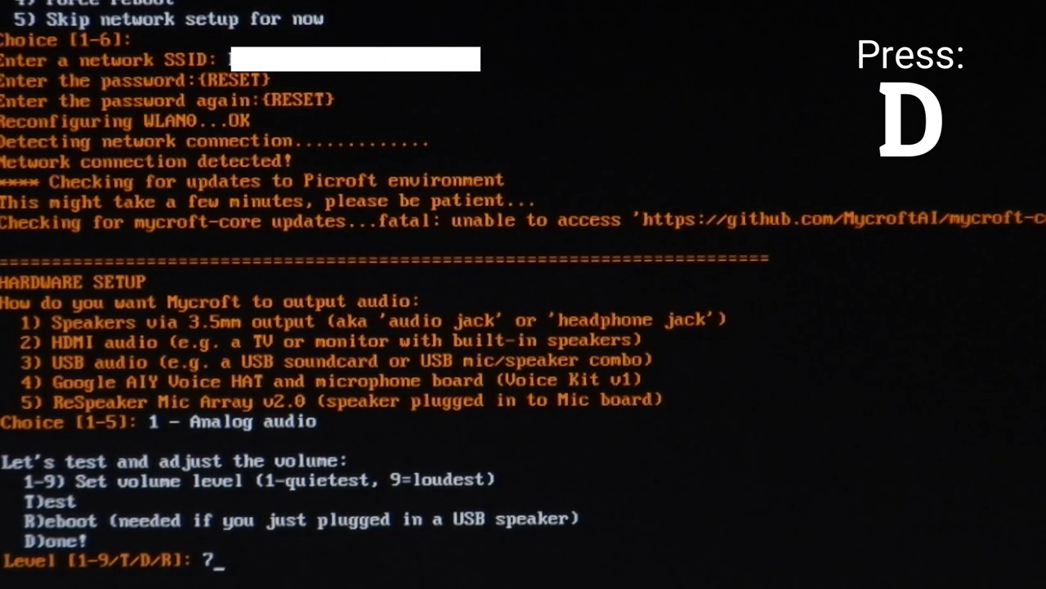
key(d)
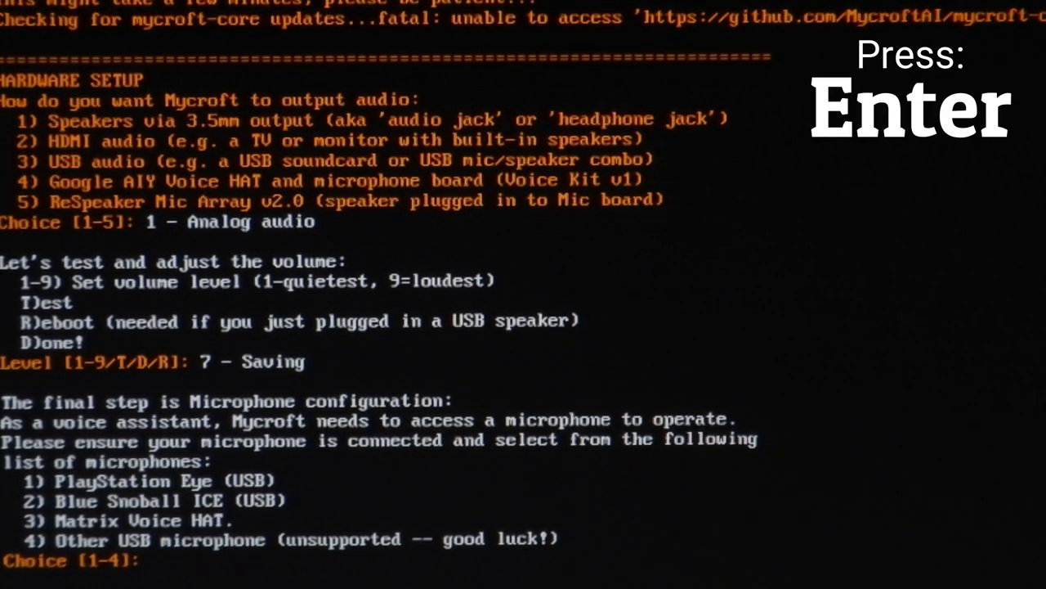
text(4)
key(Return)
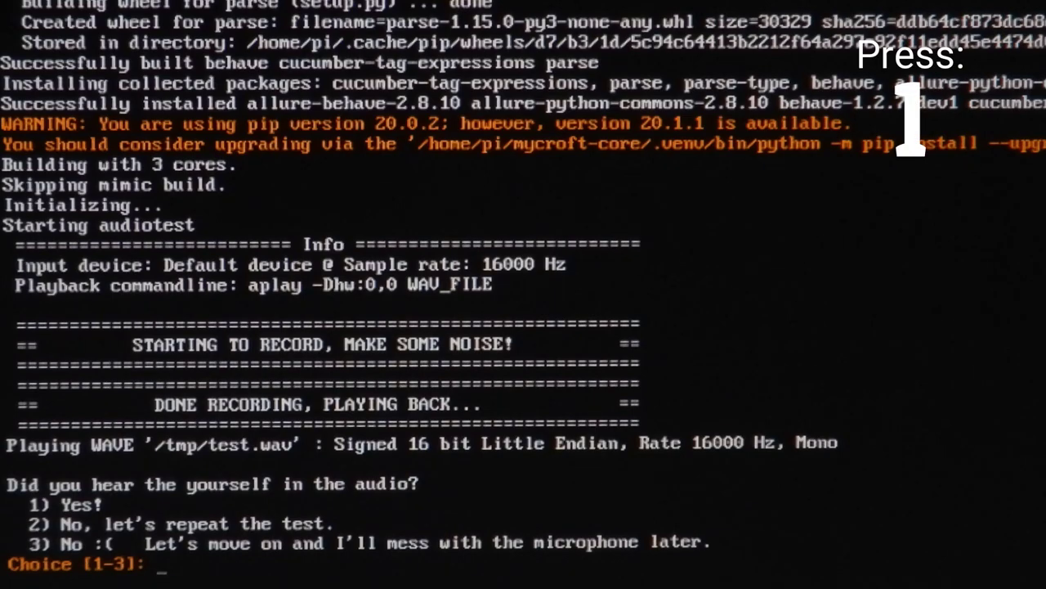
key(1)
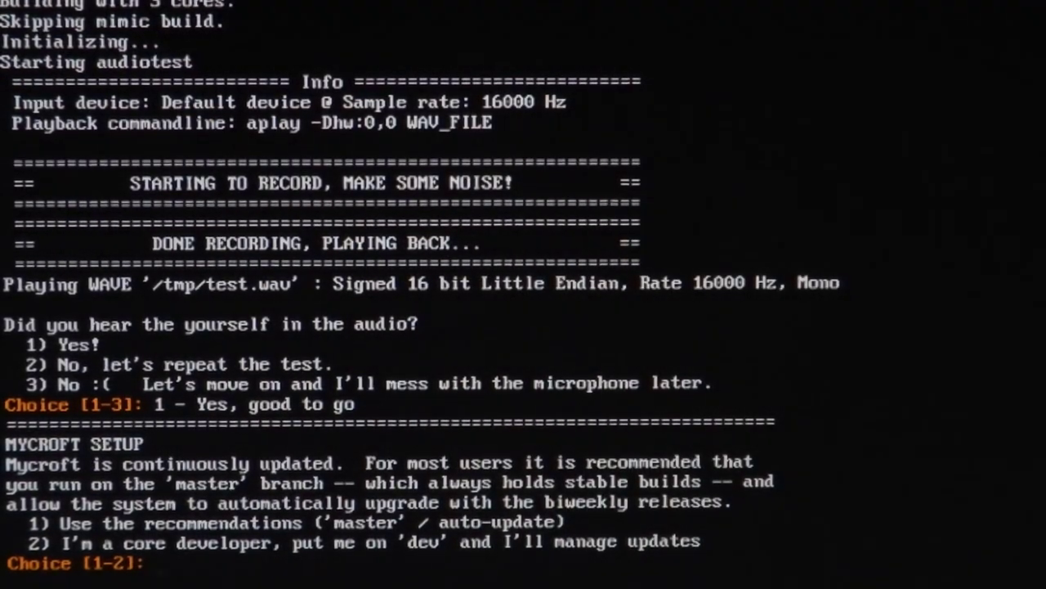
- Use the recommended 'master' / auto-update setup with no password for 'sudo', keep the default login password, and launch Mycroft
key(1)
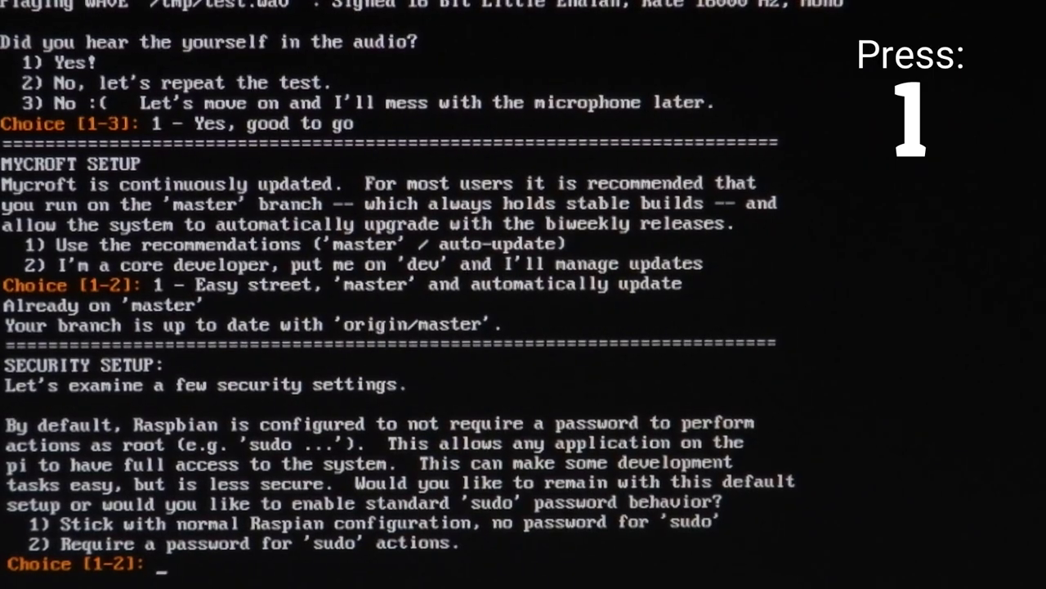
key(1)
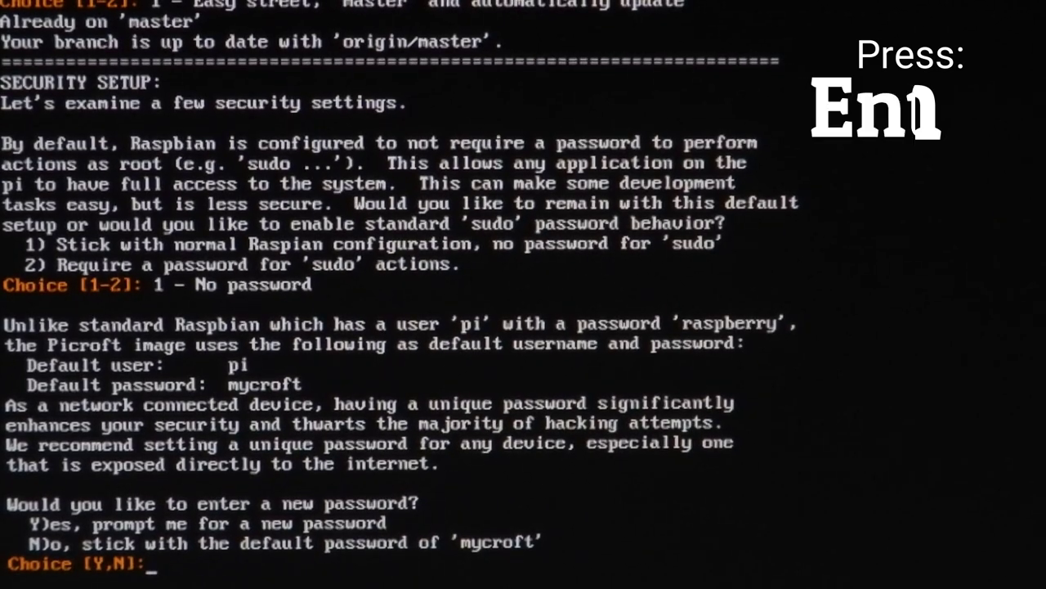
text(n)
key(Return)
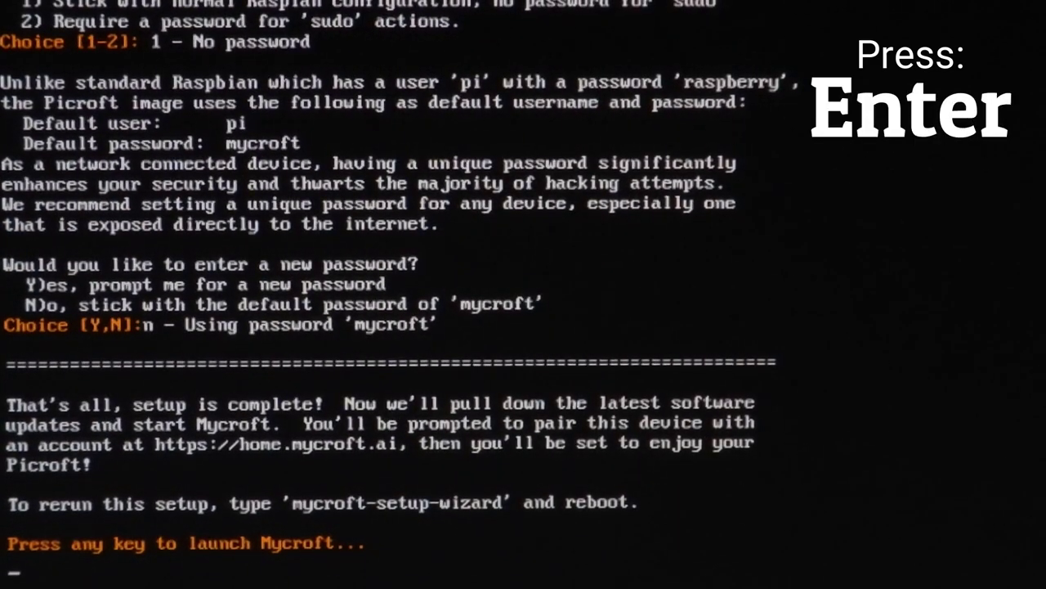
key(Return)
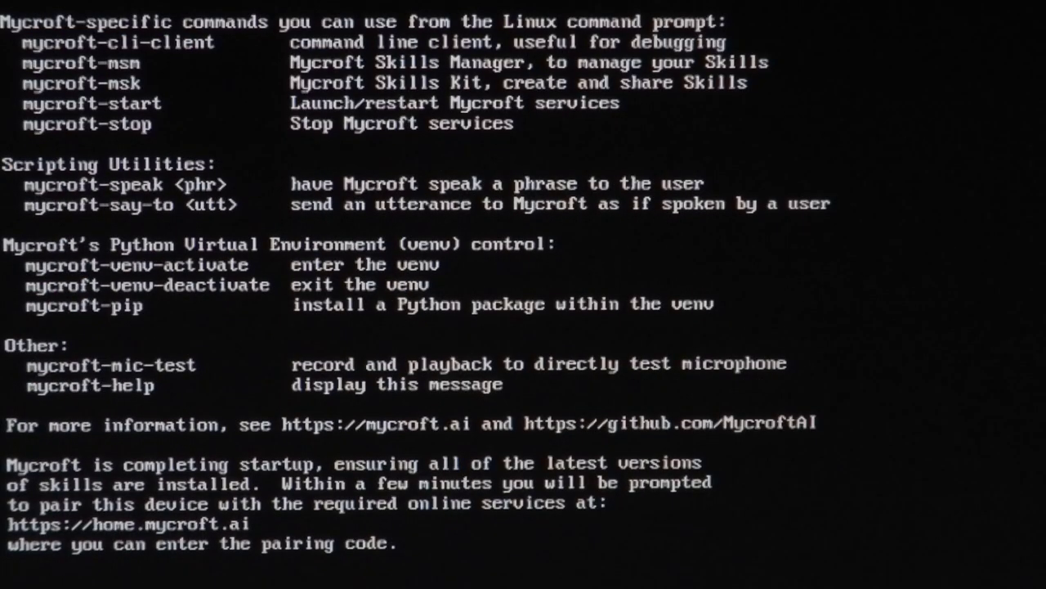
key(Return)
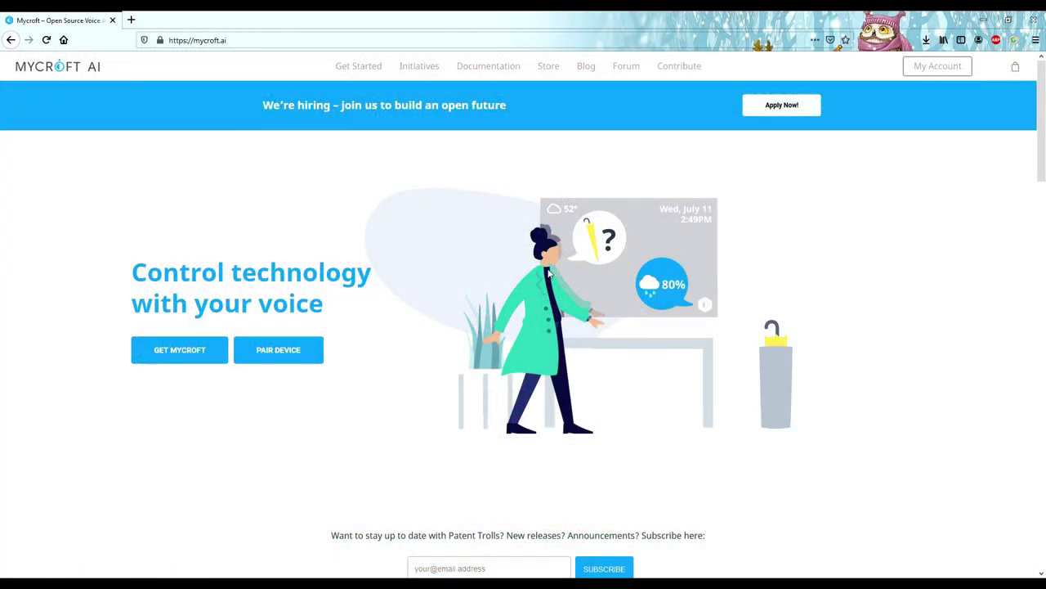
- Switch to the web browser, open device pairing from mycroft.ai and log into Mycroft with Google
click(253, 42)
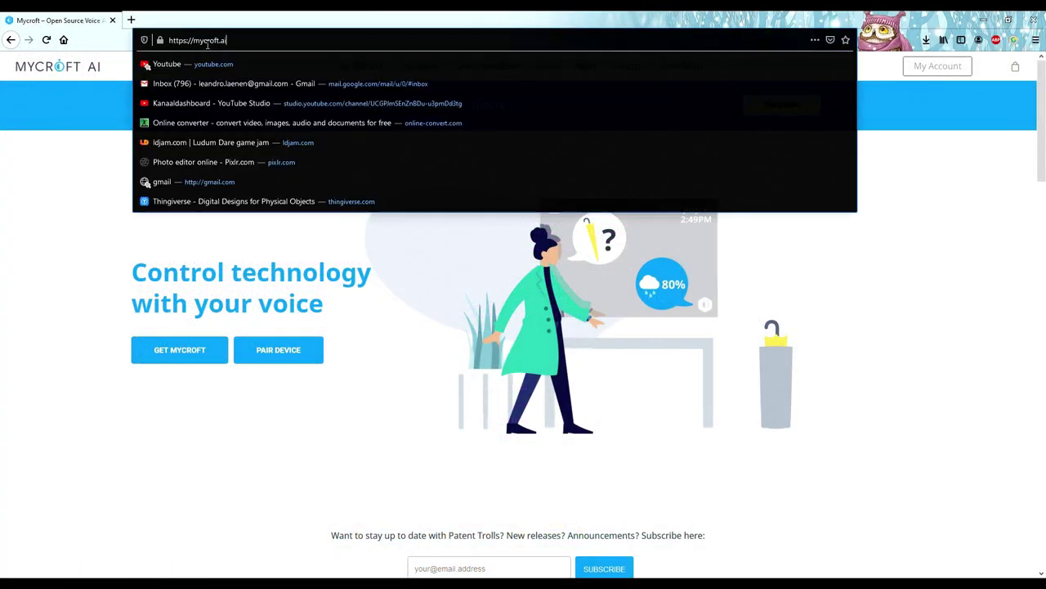
click(400, 300)
click(287, 354)
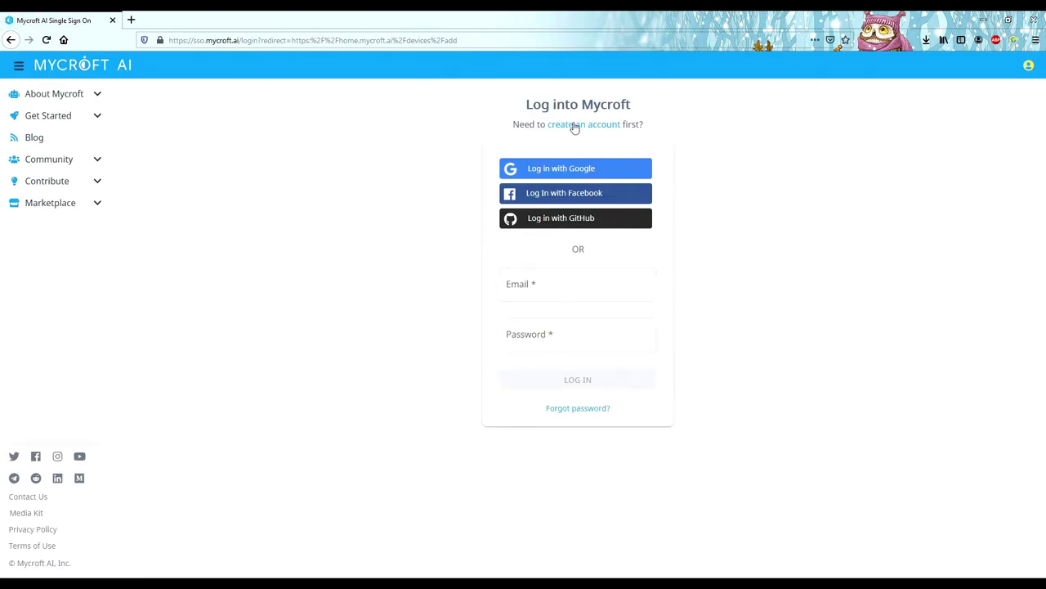
click(576, 176)
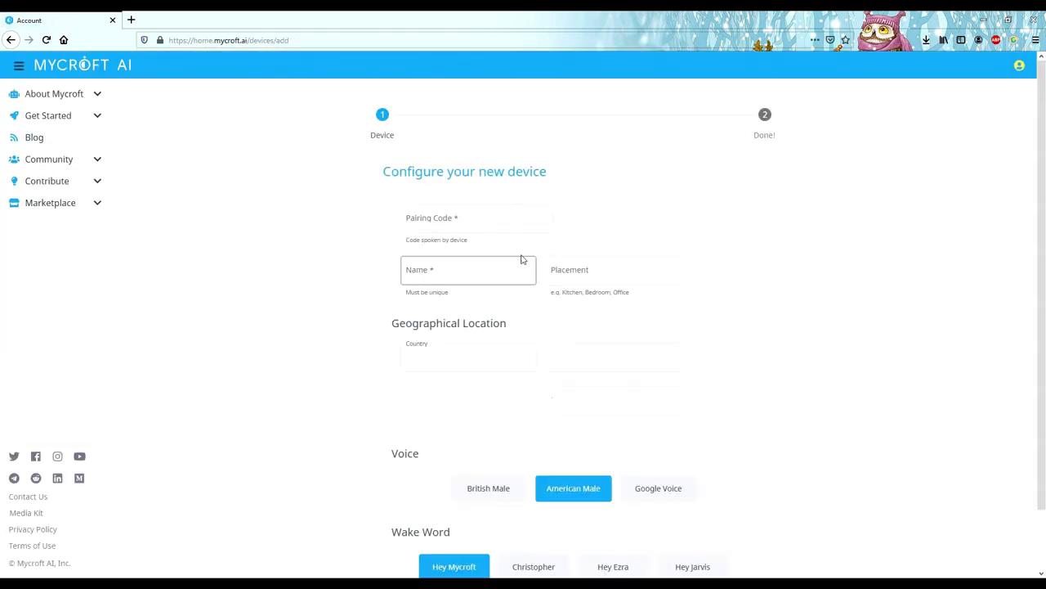
- Enter the pairing code spoken by the device, name the device Picroft and set its placement to Kitchen
click(480, 216)
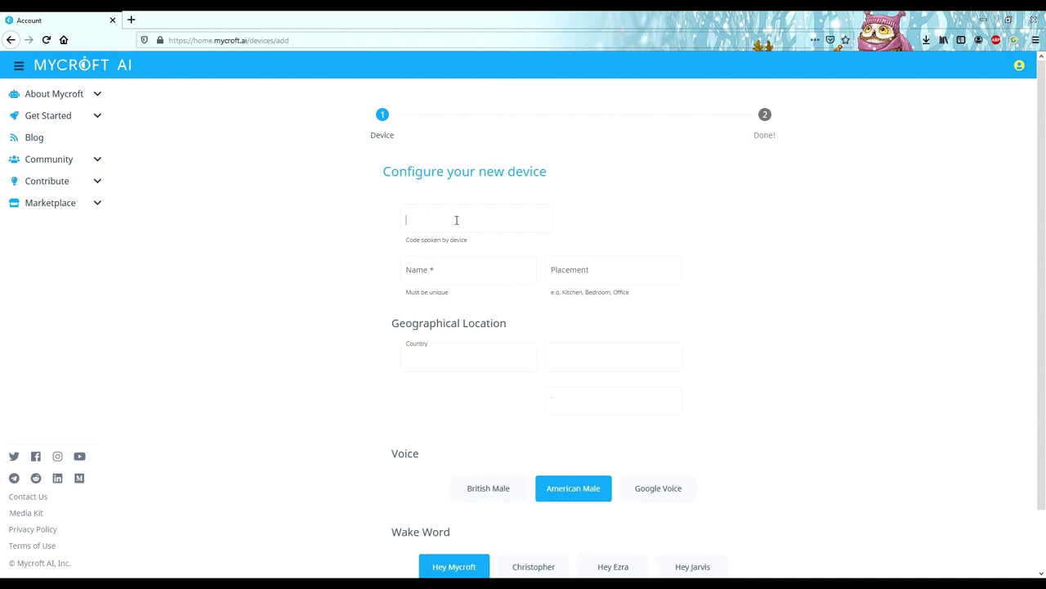
text(TRKVXA)
click(439, 269)
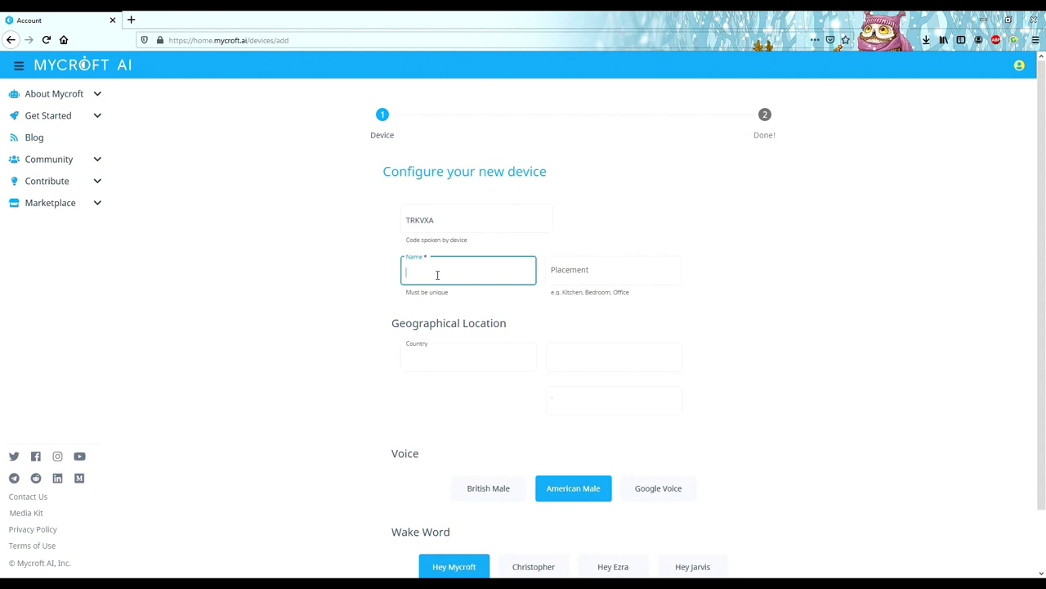
text(Picrpft)
click(583, 271)
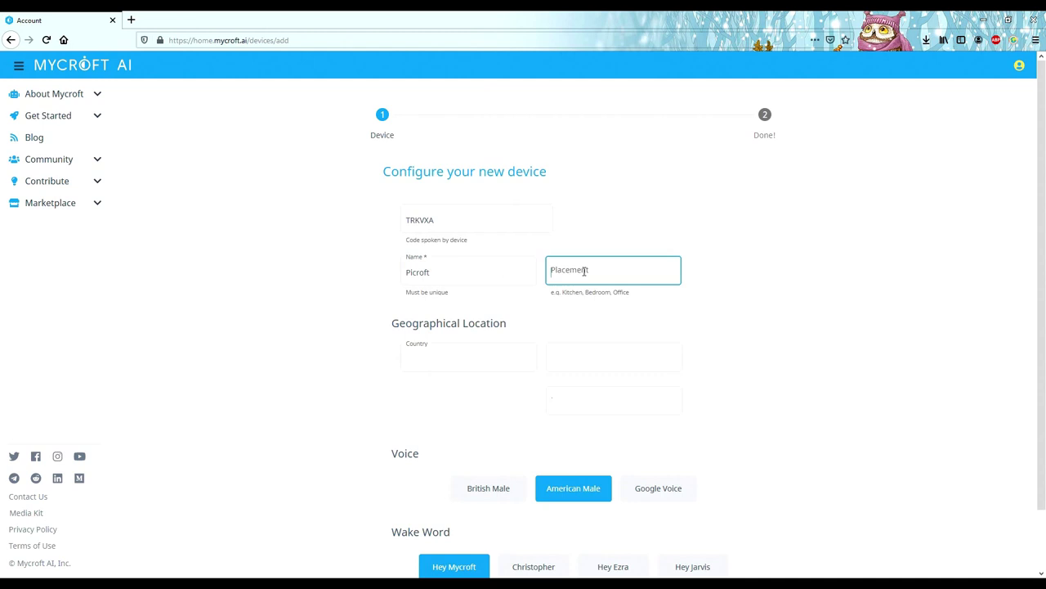
text(???)
text(Kitchen)
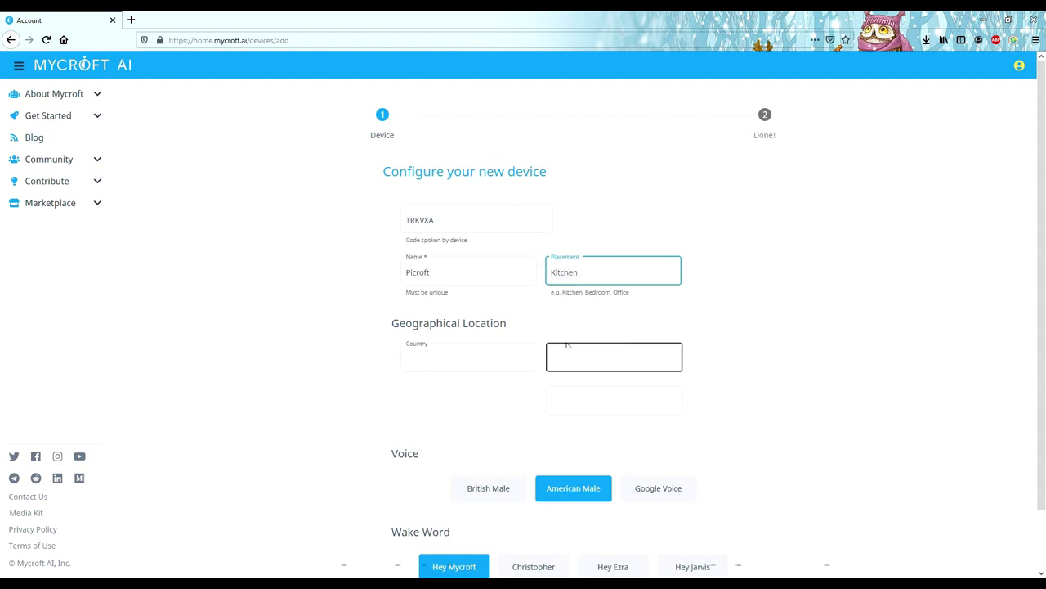
- Fill in the device's geographical location, choosing its country, region and city
click(469, 369)
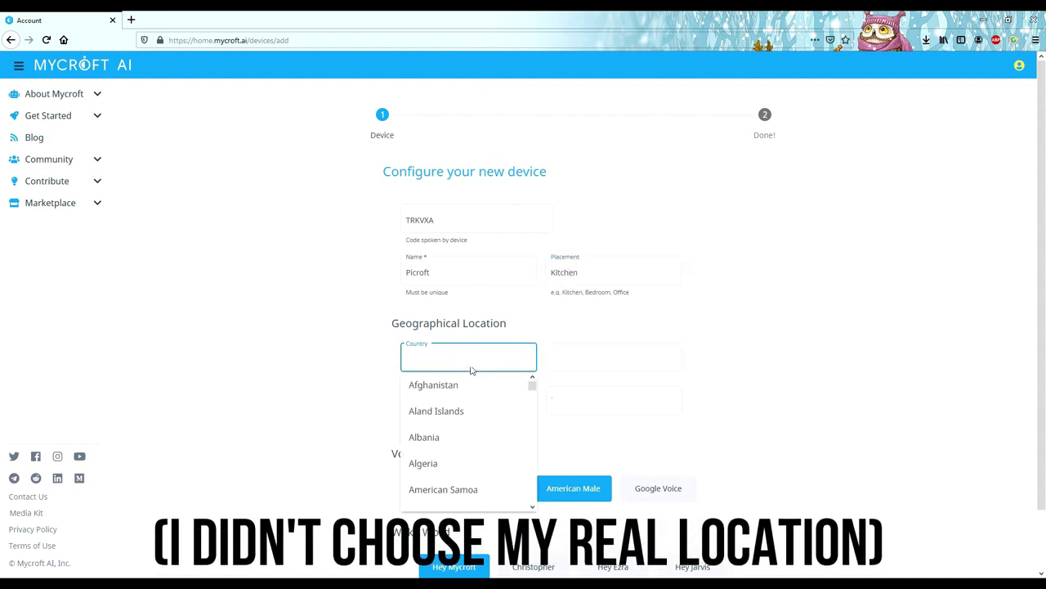
click(469, 410)
click(576, 384)
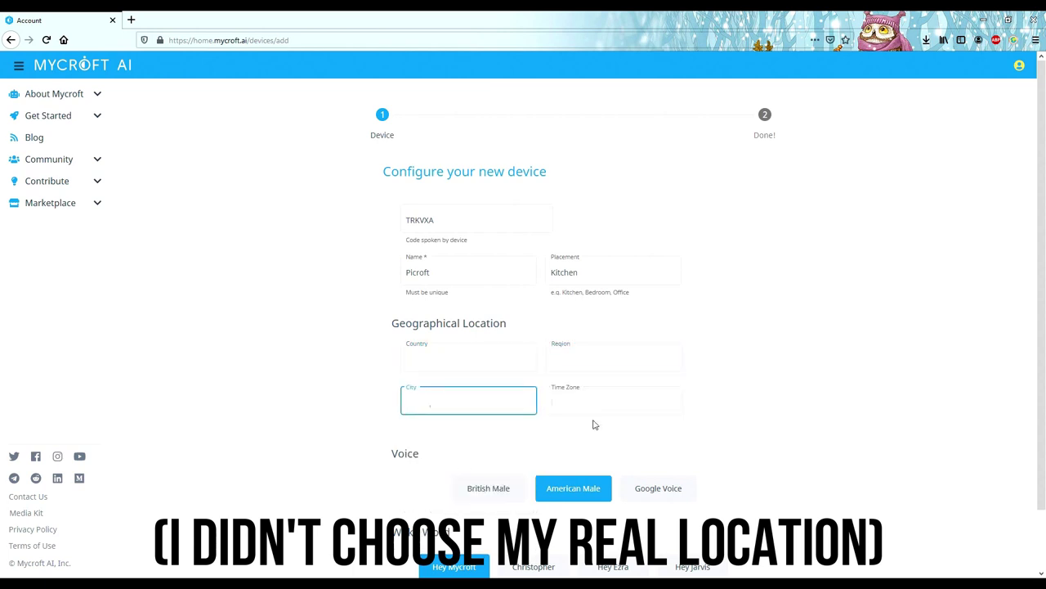